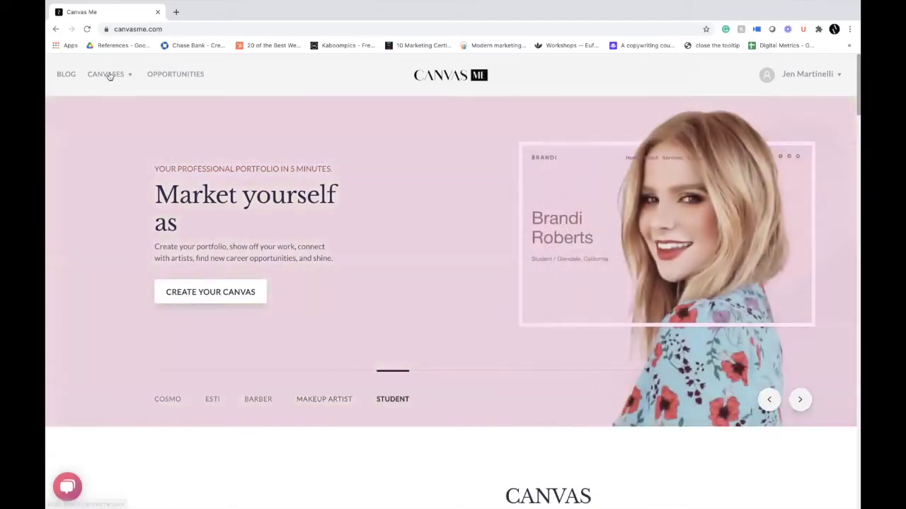
Step: Browse the Professional Canvases directory's profile cards and open the first professional's profile
mouse_move(106, 77)
left_click(110, 93)
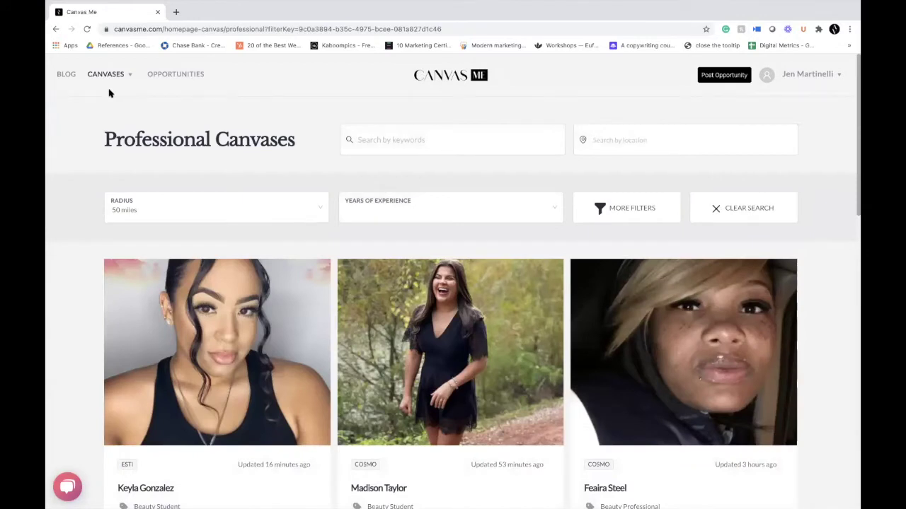
scroll(85, 264, "down", 5)
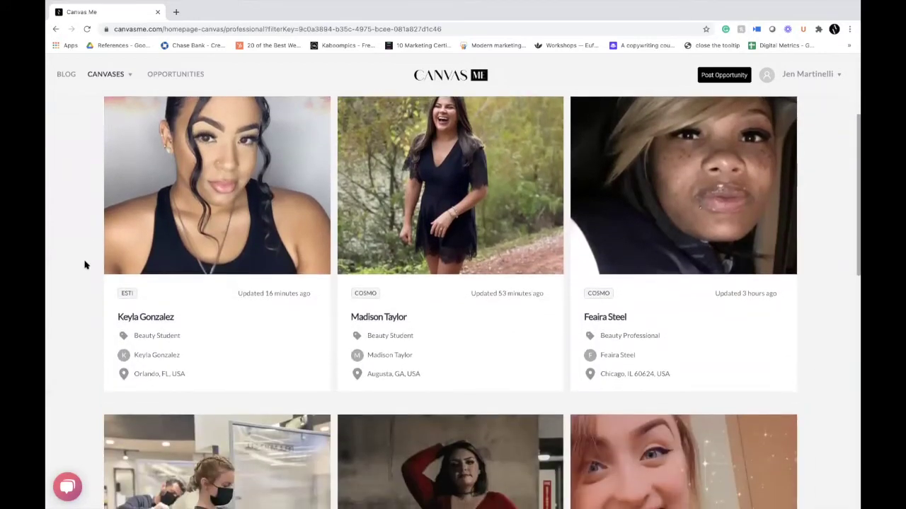
scroll(85, 265, "down", 5)
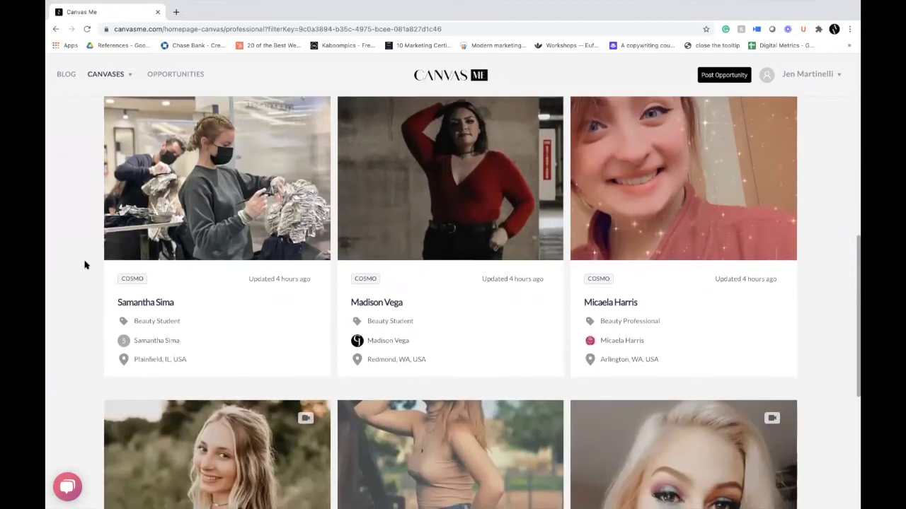
scroll(85, 265, "down", 1)
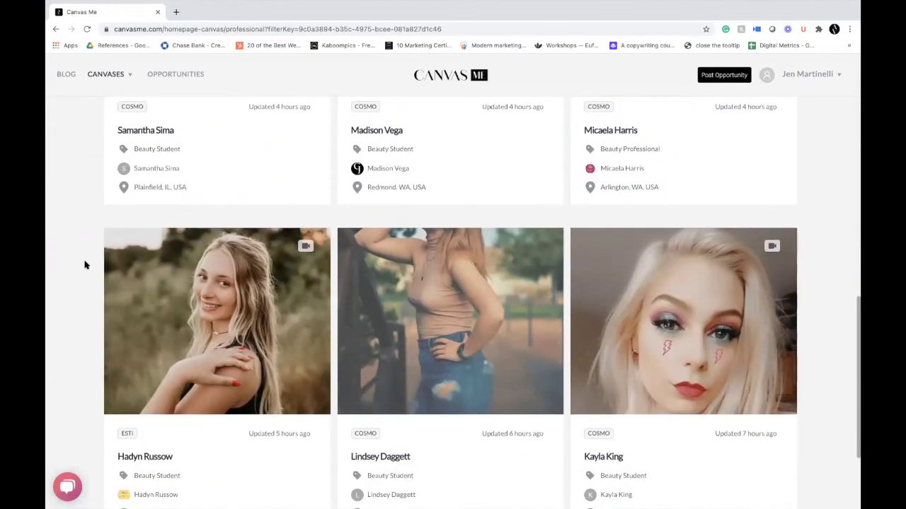
scroll(85, 265, "up", 10)
scroll(65, 322, "down", 2)
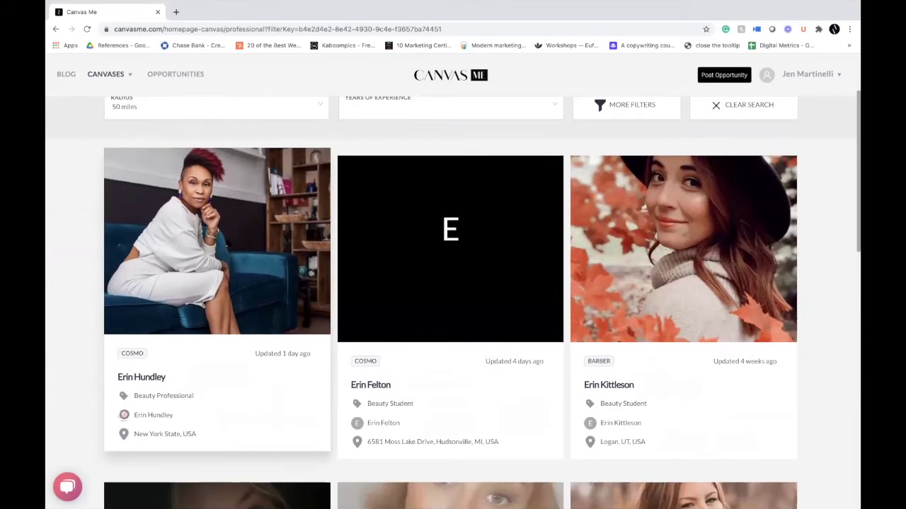
left_click(233, 268)
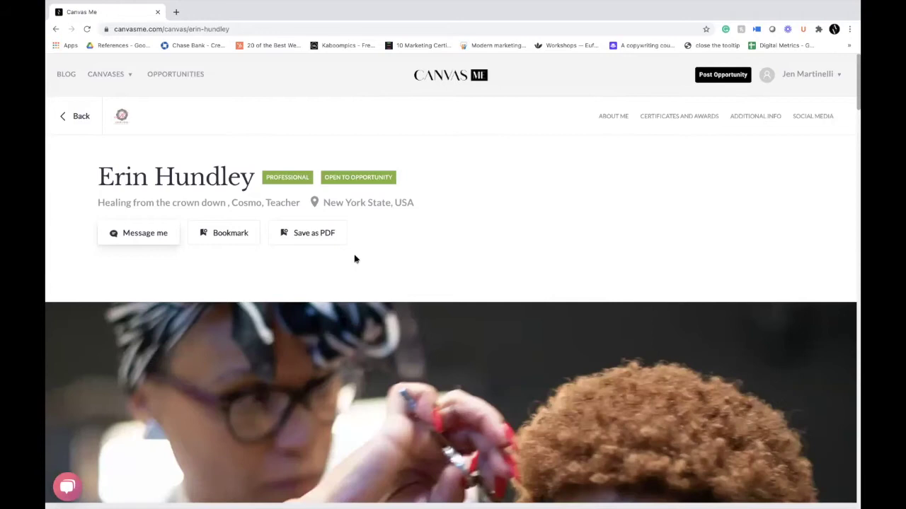
Step: Scroll through the canvas's KPIs, preferred brands, specialties, Instagram feed and education details
scroll(355, 259, "down", 4)
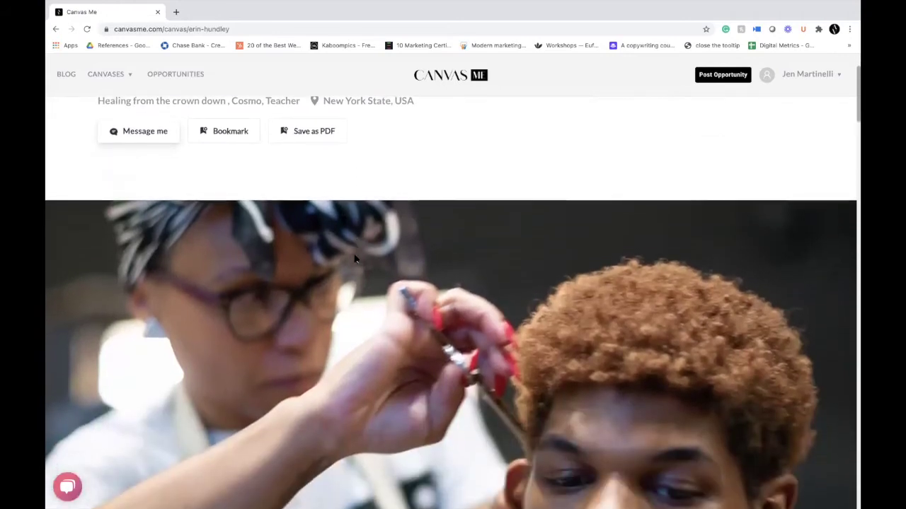
scroll(356, 259, "down", 5)
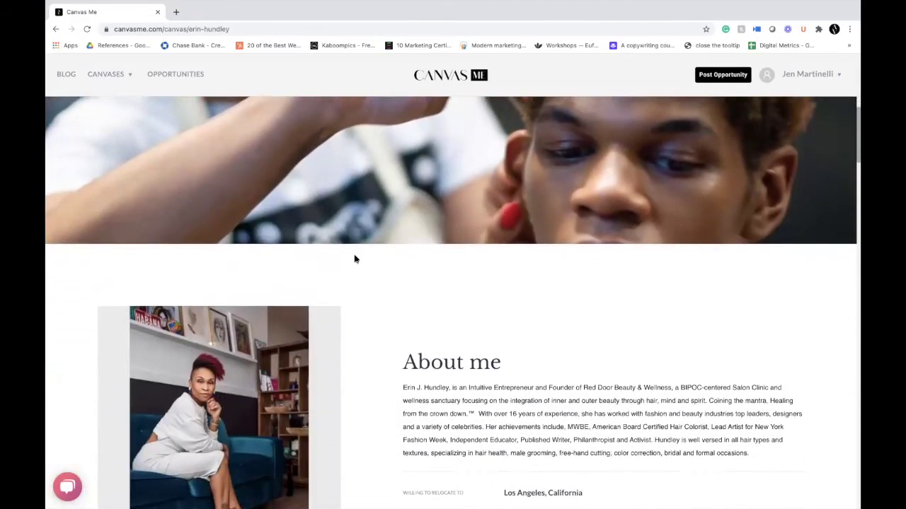
scroll(355, 259, "down", 4)
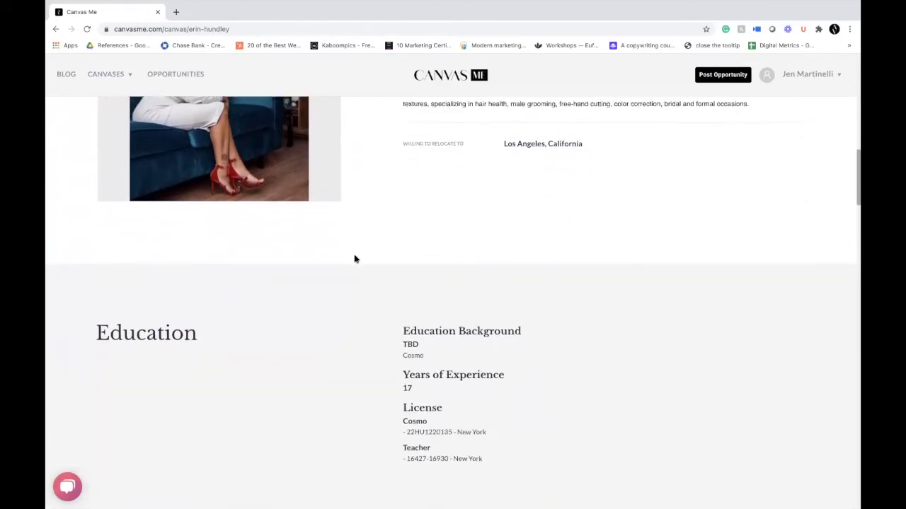
scroll(356, 259, "down", 5)
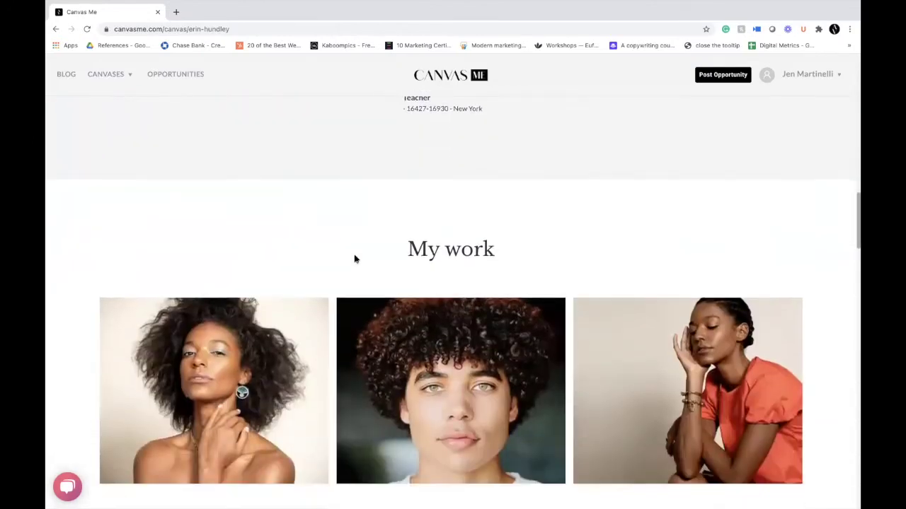
scroll(600, 320, "down", 7)
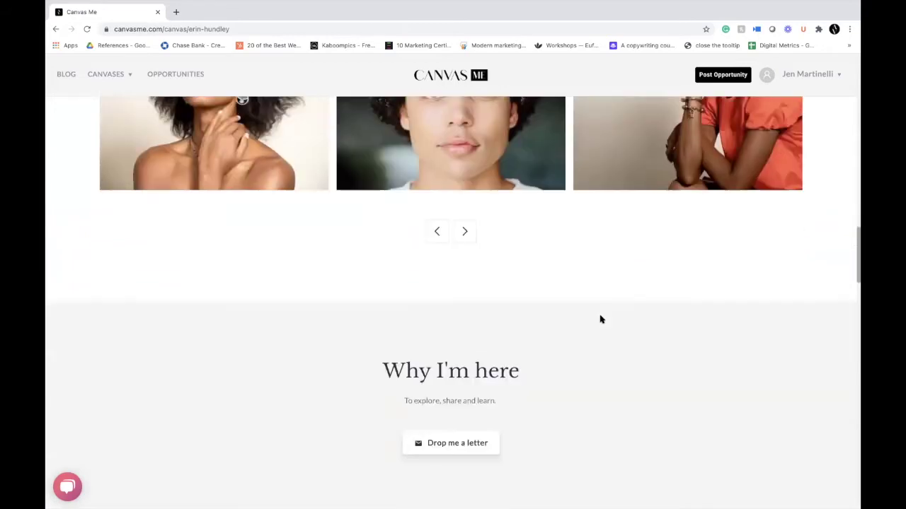
scroll(600, 320, "down", 5)
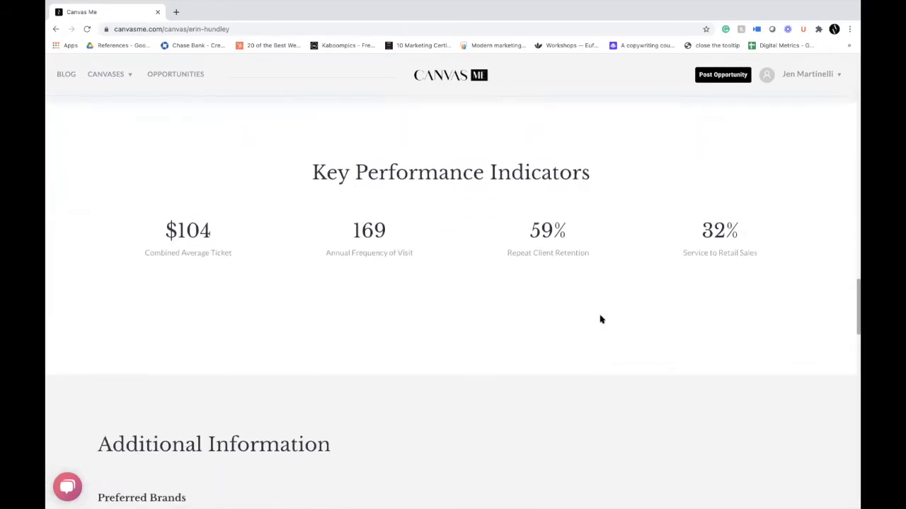
scroll(600, 319, "down", 5)
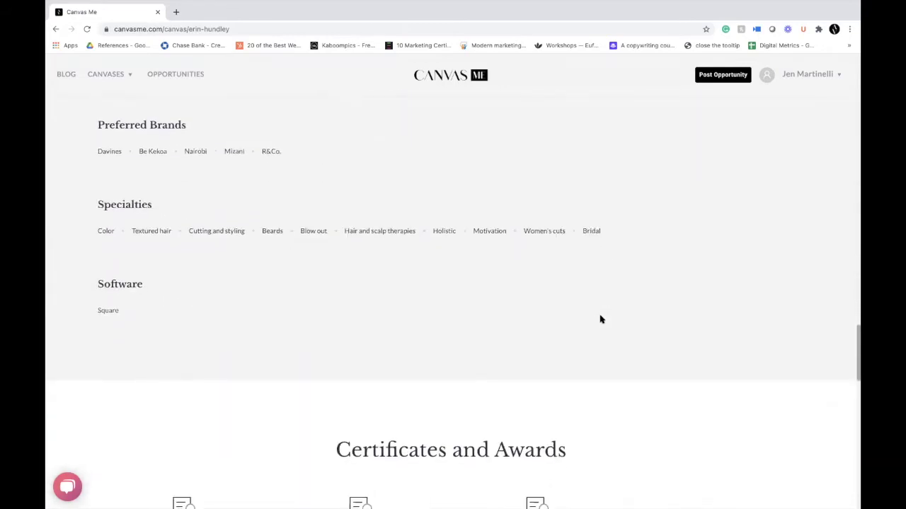
scroll(600, 320, "down", 5)
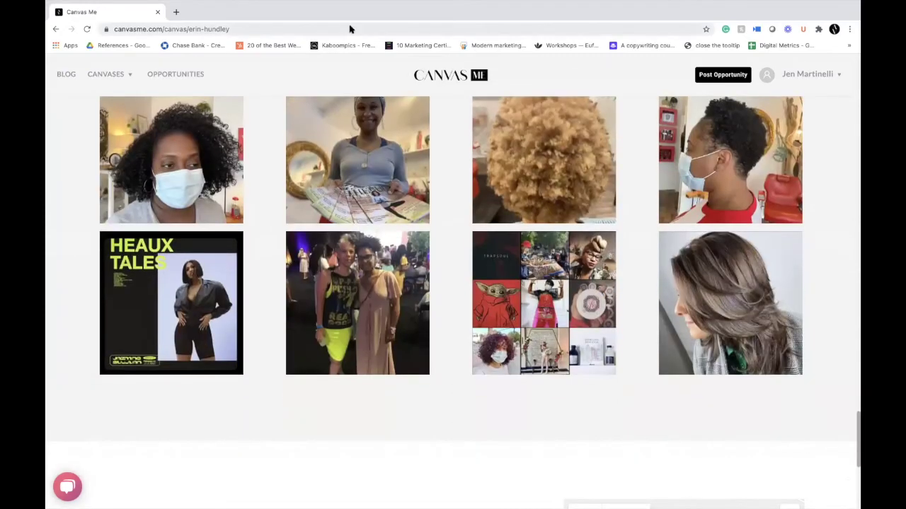
Step: Select the profile page's web address and return to the top of the canvas
left_click(350, 28)
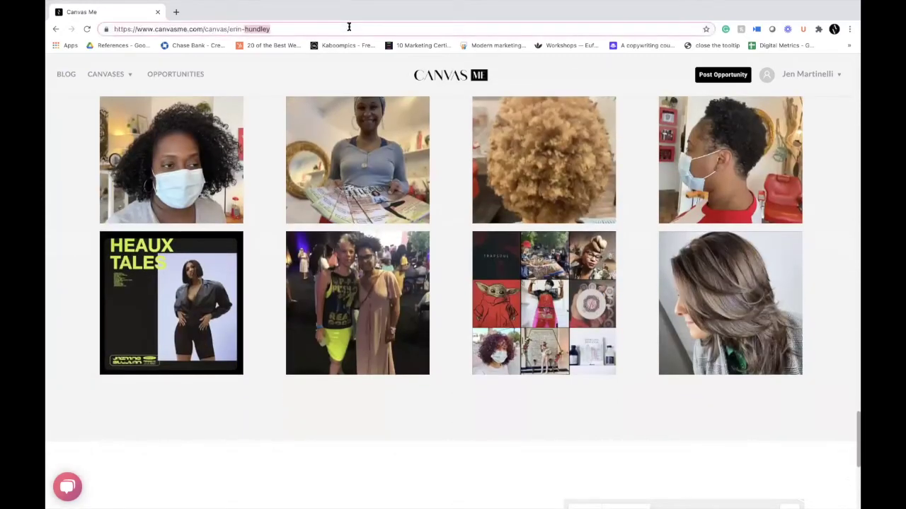
scroll(381, 127, "up", 5)
scroll(382, 127, "up", 10)
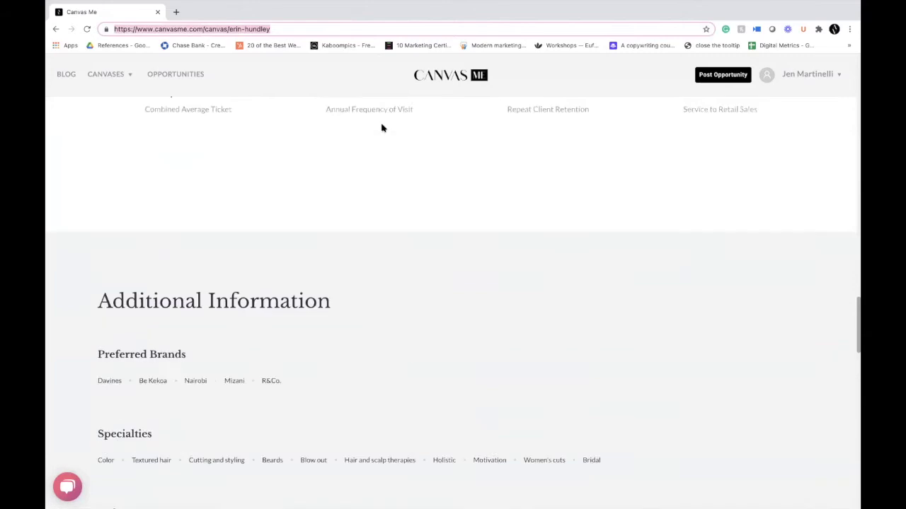
scroll(381, 128, "up", 15)
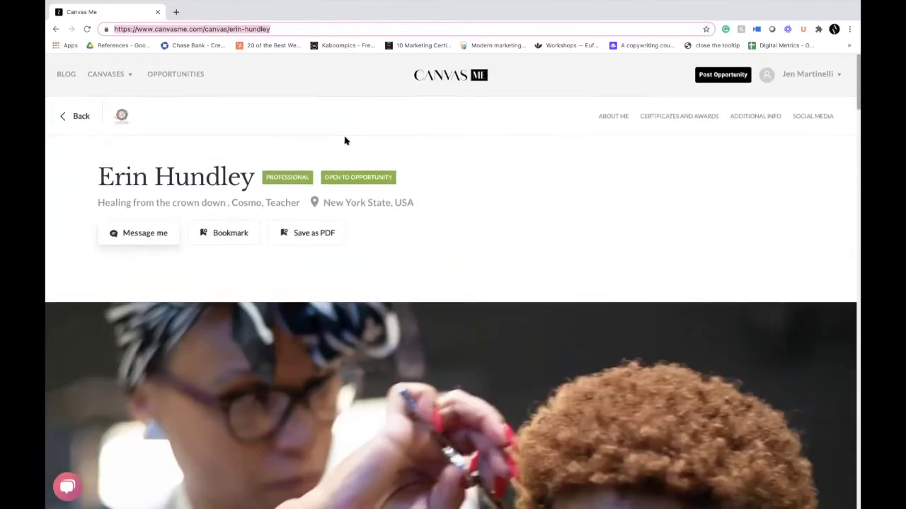
Step: Search opportunities for 'gac' and open the GAC Scholarship details
left_click(177, 74)
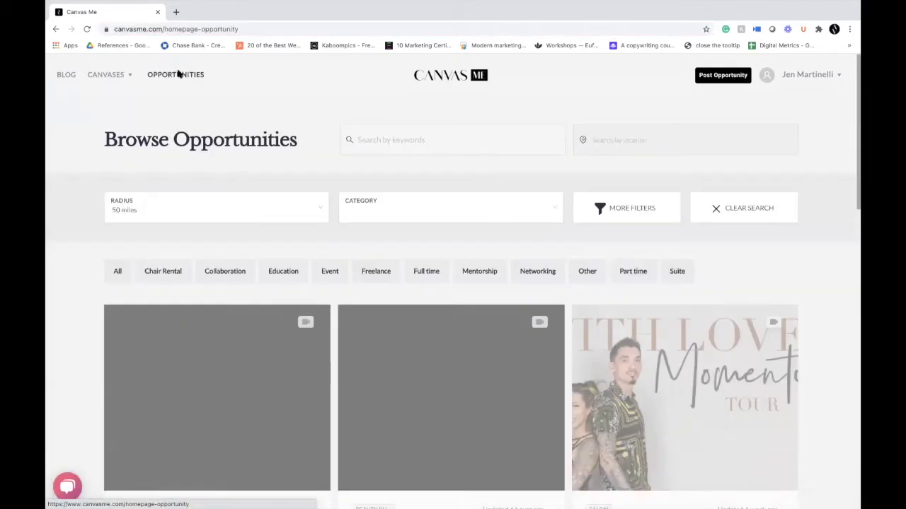
left_click(373, 141)
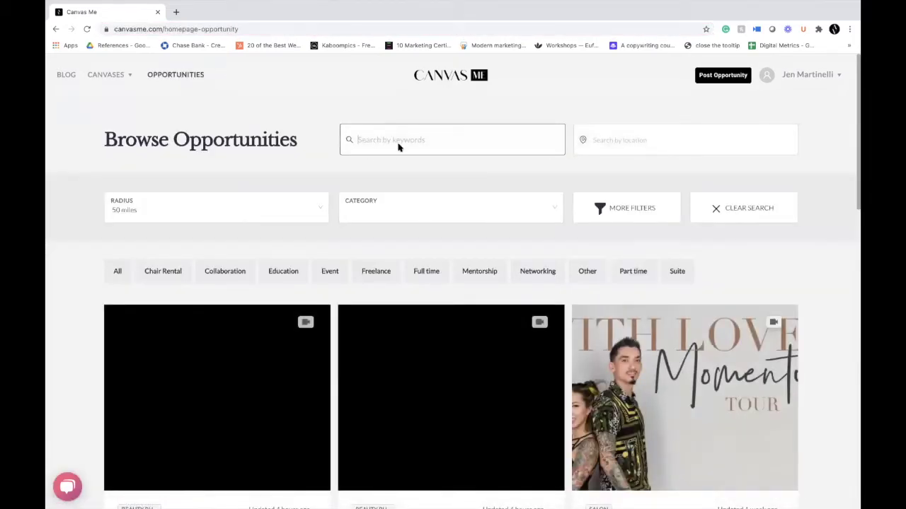
type("gac")
scroll(427, 371, "down", 2)
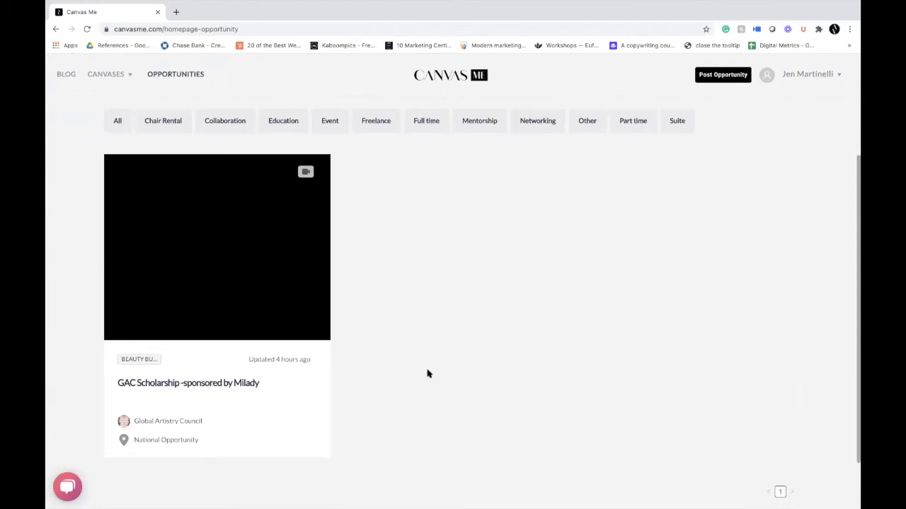
scroll(426, 373, "up", 2)
scroll(397, 399, "down", 1)
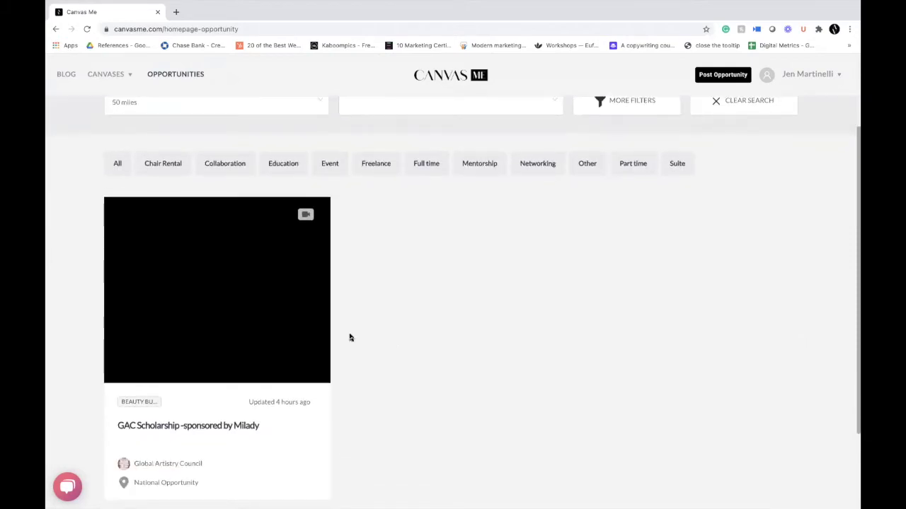
mouse_move(230, 283)
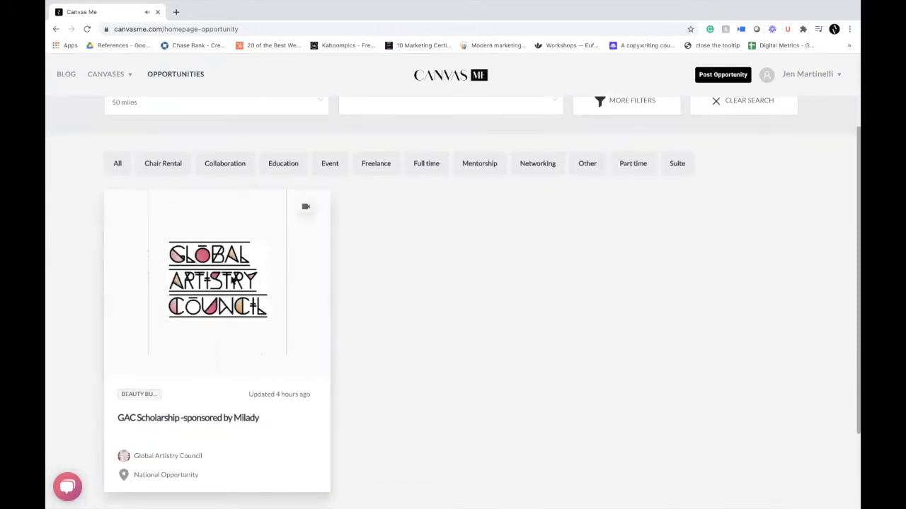
left_click(230, 281)
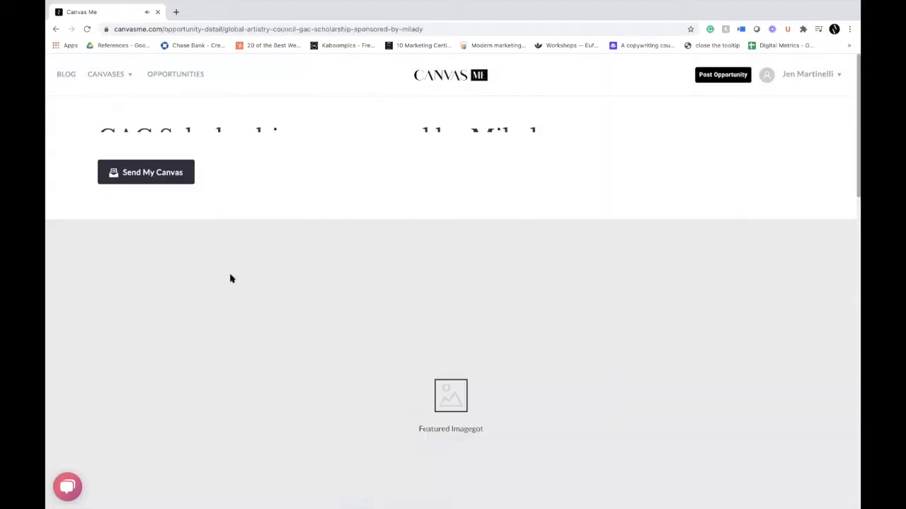
Step: Scroll down and select the GAC Scholarship's How to Apply heading and steps
scroll(314, 307, "down", 4)
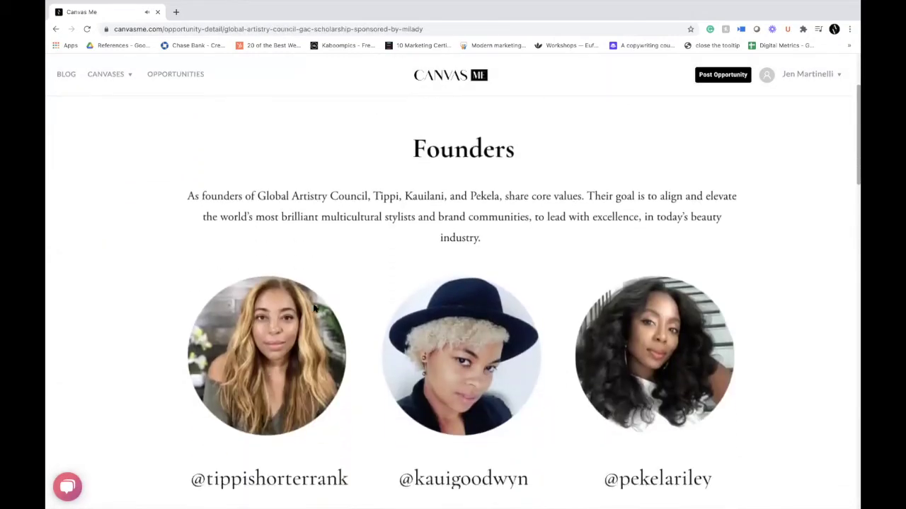
scroll(315, 309, "down", 5)
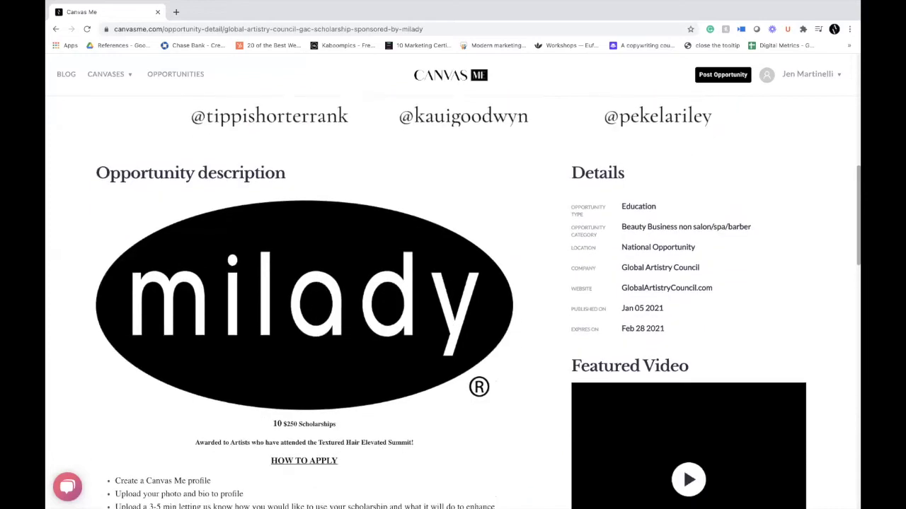
scroll(192, 356, "down", 2)
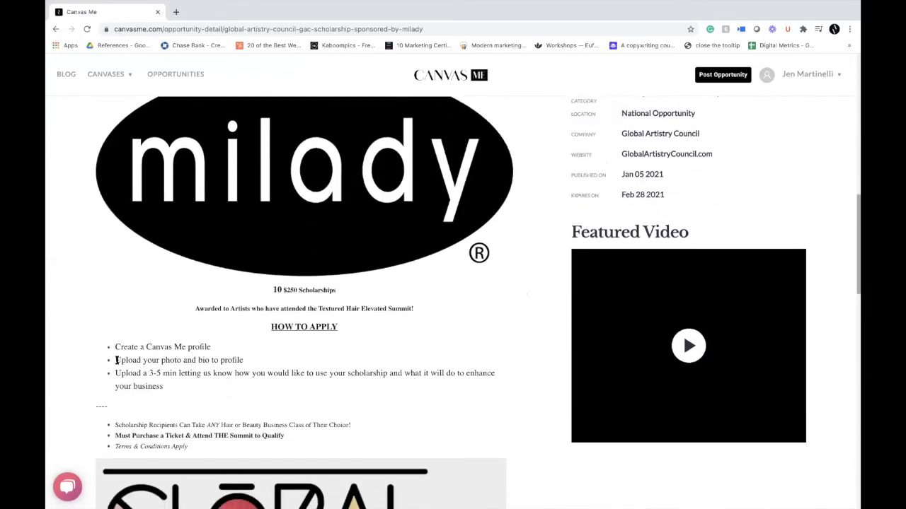
left_click_drag(113, 352, 234, 364)
left_click_drag(257, 334, 289, 368)
left_click_drag(189, 398, 111, 346)
Step: Start sending your canvas to Global Artistry Council with Send My Canvas
scroll(306, 348, "up", 3)
scroll(306, 348, "up", 7)
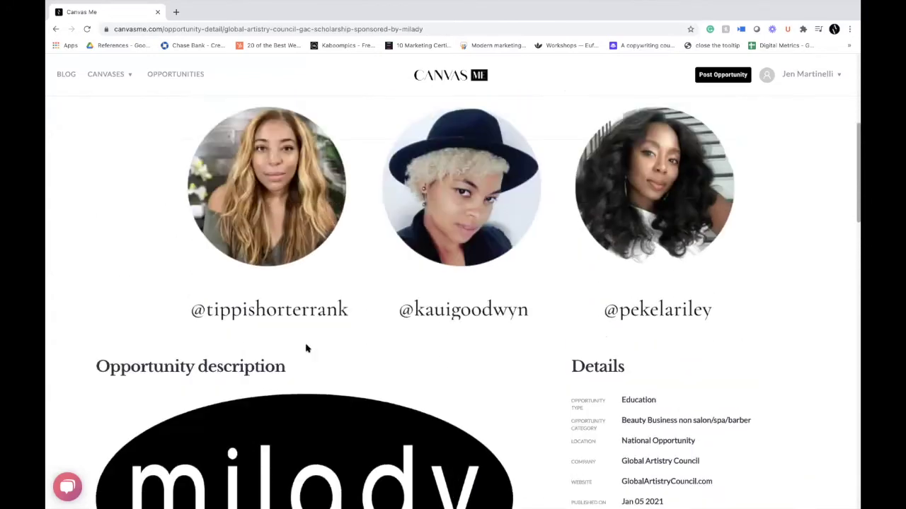
scroll(306, 348, "down", 6)
scroll(306, 348, "up", 5)
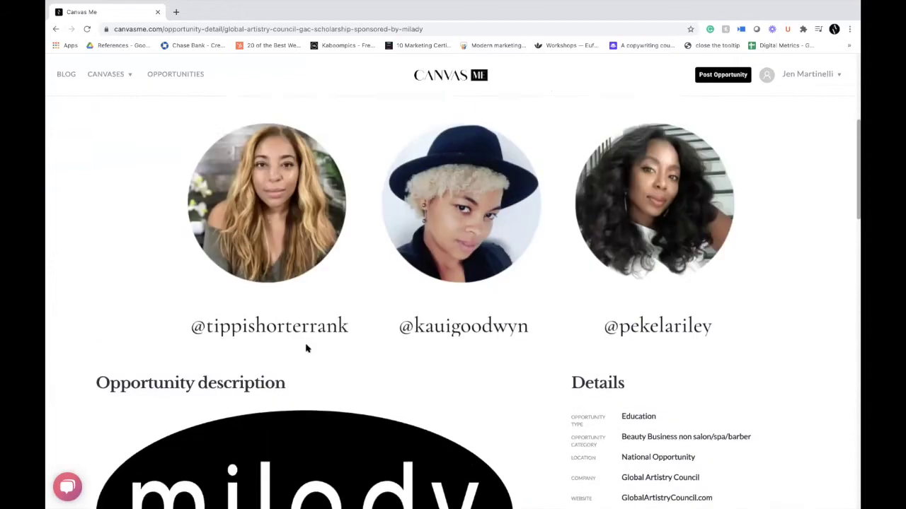
left_click(151, 225)
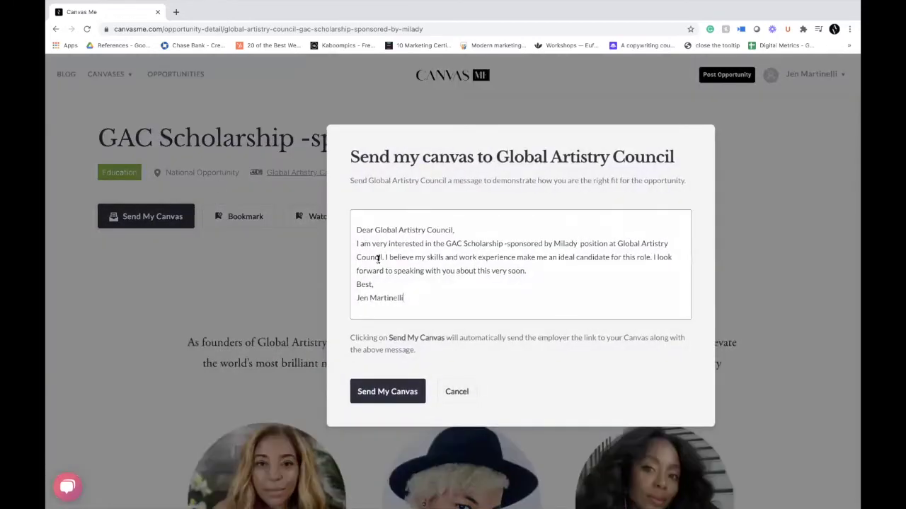
Step: Select the prefilled GAC Scholarship message text, then cancel the dialog unsent
left_click_drag(378, 259, 351, 225)
left_click(394, 258)
left_click_drag(412, 285, 349, 247)
left_click(457, 281)
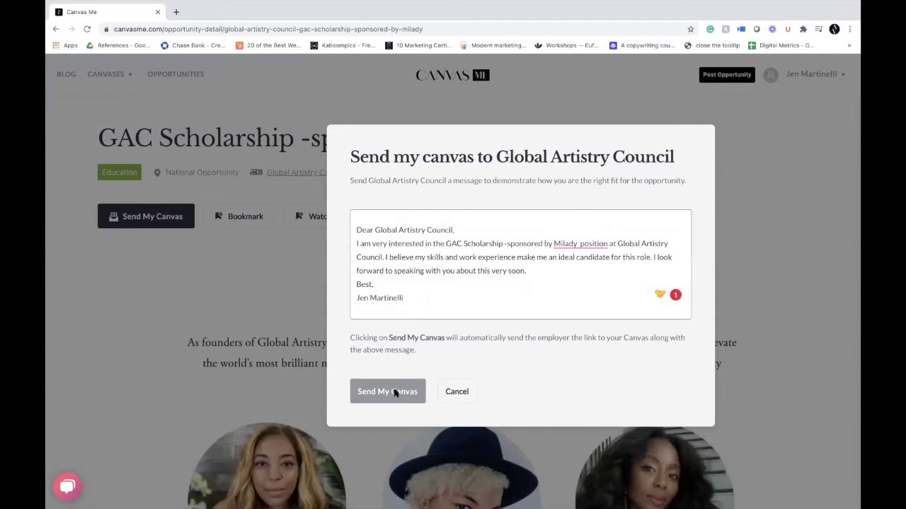
left_click(461, 394)
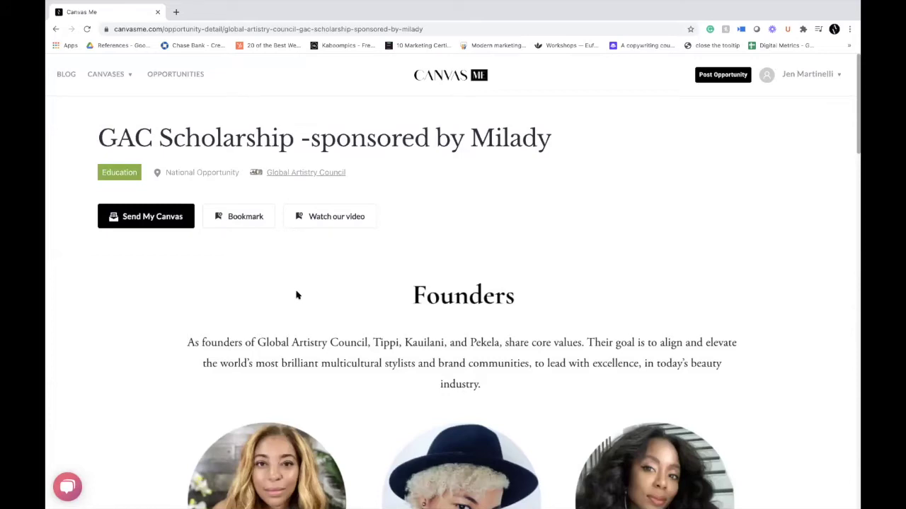
Step: Search all opportunities for 'sh', narrowing to the Share The Stage Spotlight Opportunity
left_click(178, 75)
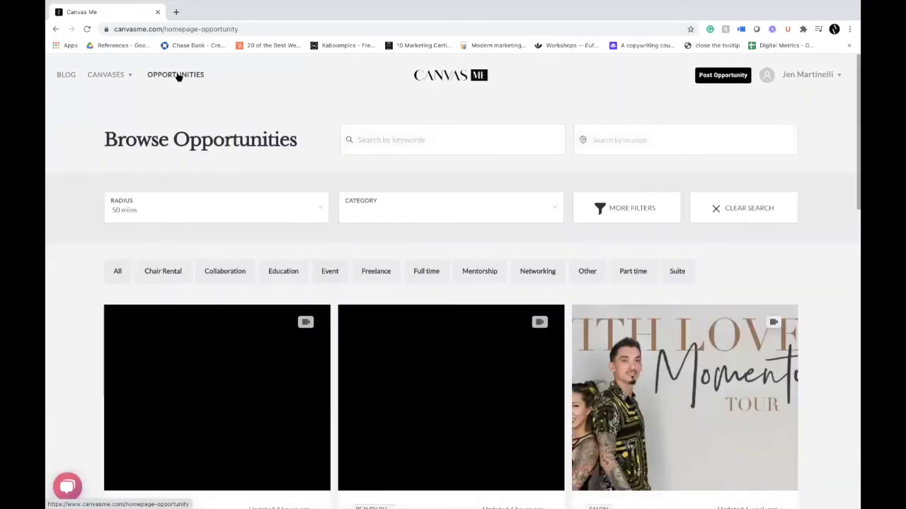
left_click(386, 130)
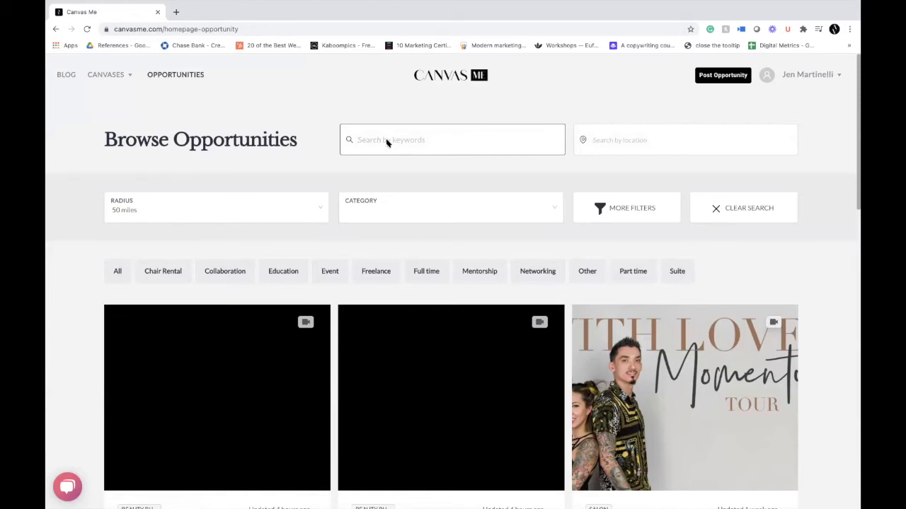
type("share")
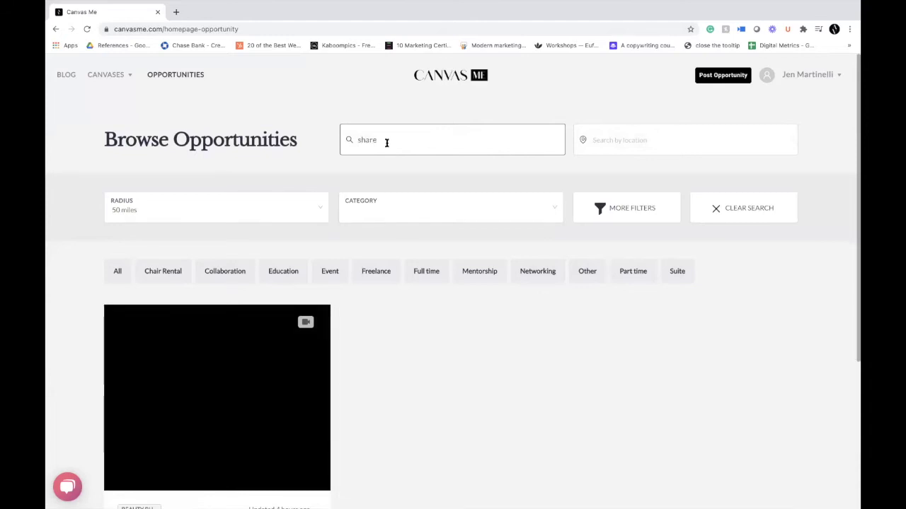
scroll(412, 341, "down", 2)
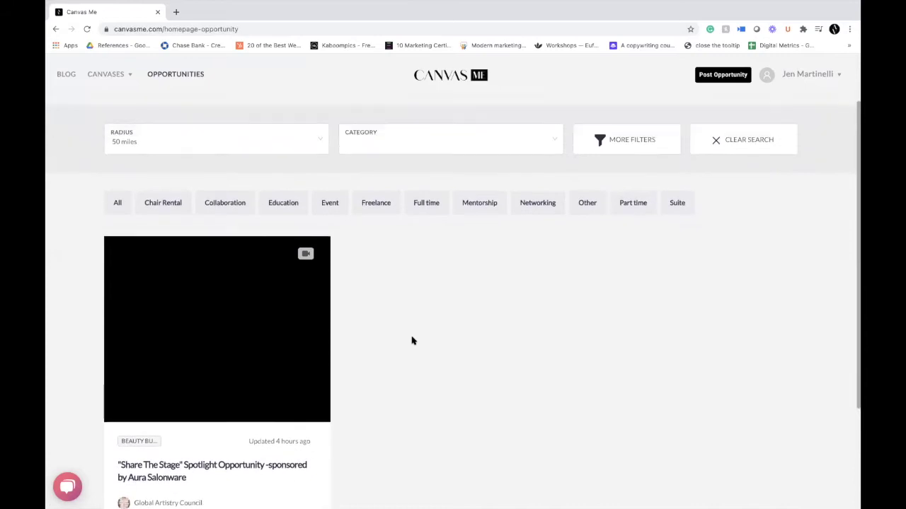
scroll(412, 341, "up", 1)
scroll(451, 337, "down", 2)
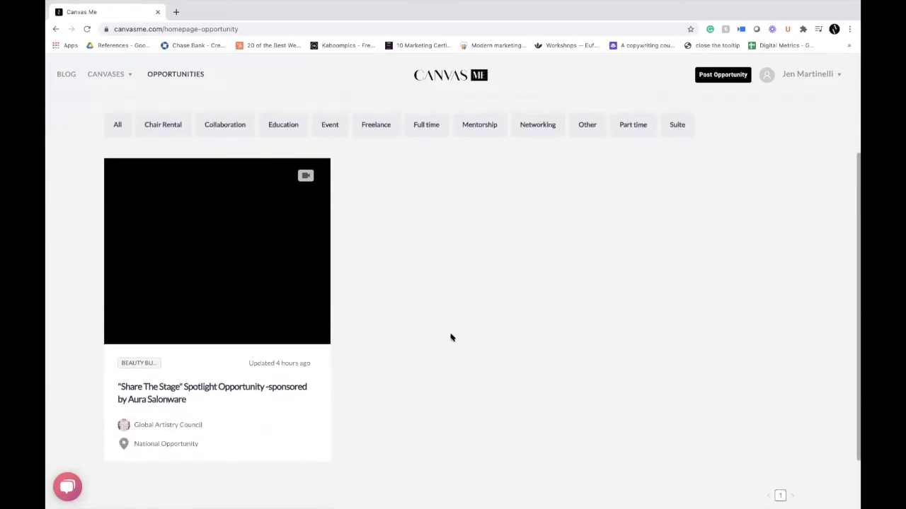
mouse_move(194, 404)
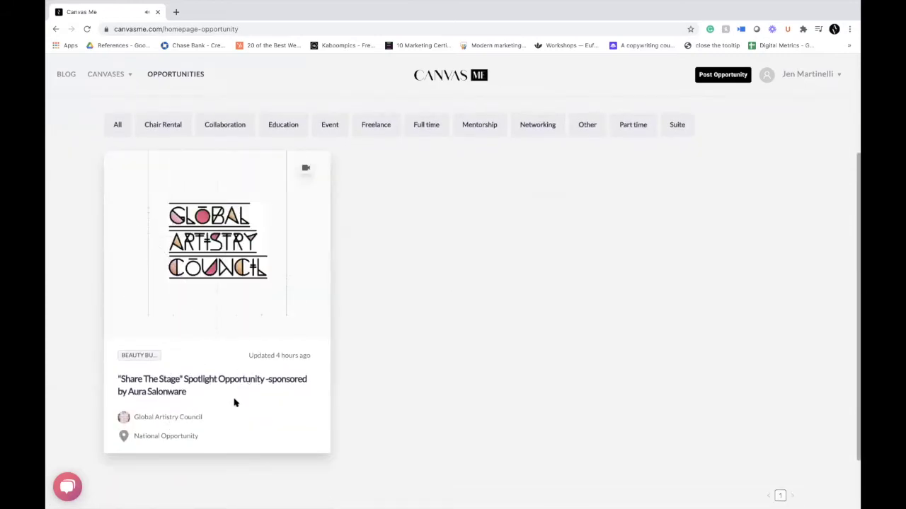
Step: Open Share The Stage and select its five How to Apply steps
left_click(254, 277)
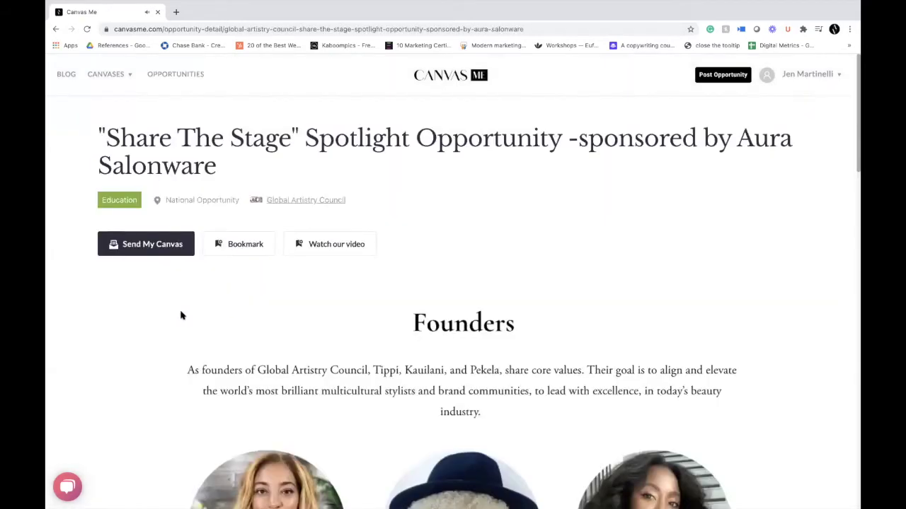
scroll(356, 343, "down", 3)
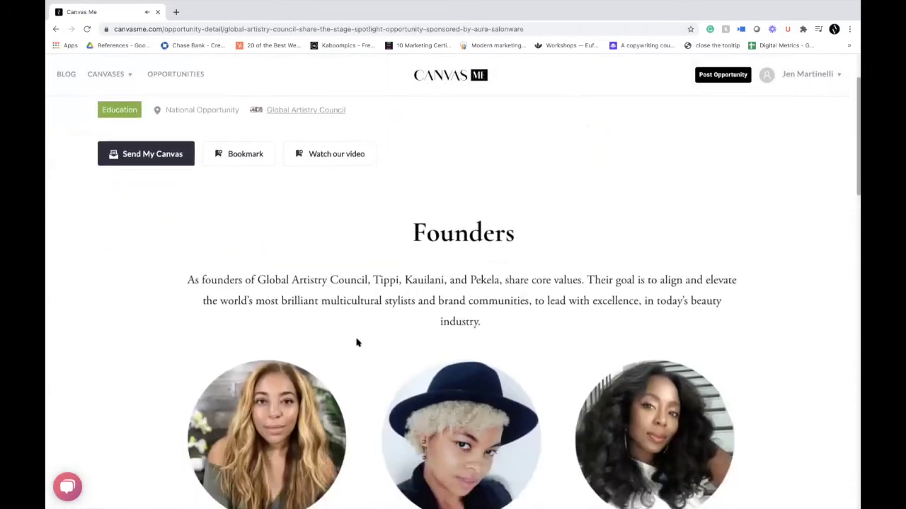
scroll(357, 342, "down", 4)
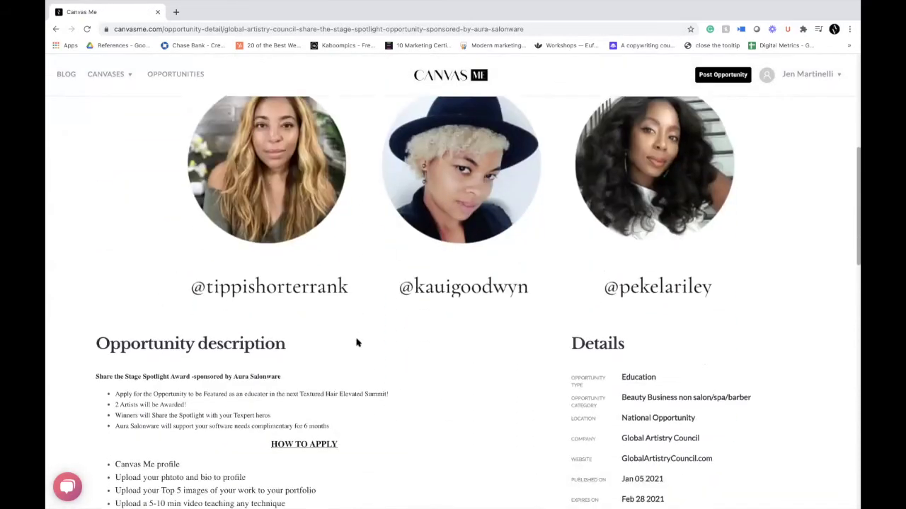
left_click_drag(115, 360, 412, 421)
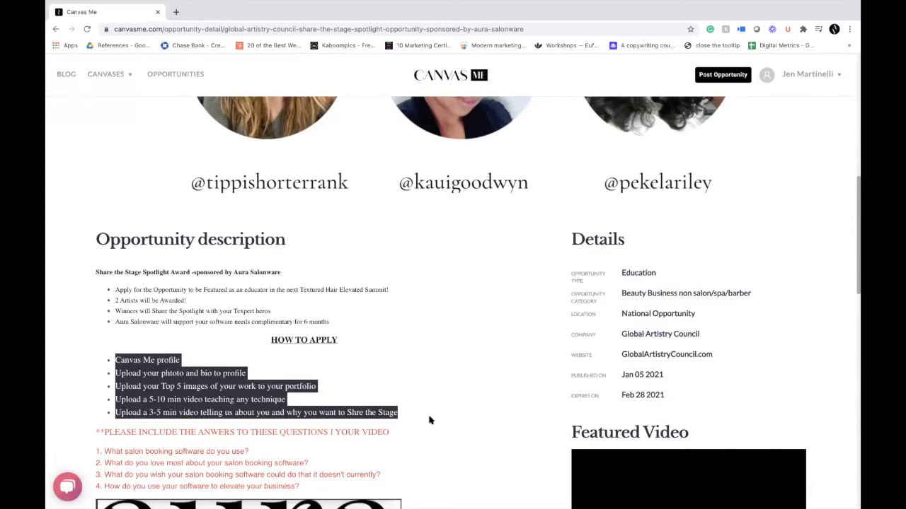
scroll(429, 420, "down", 1)
left_click(394, 398)
Step: Select the application's video questions, then scroll back up the page
scroll(388, 400, "down", 1)
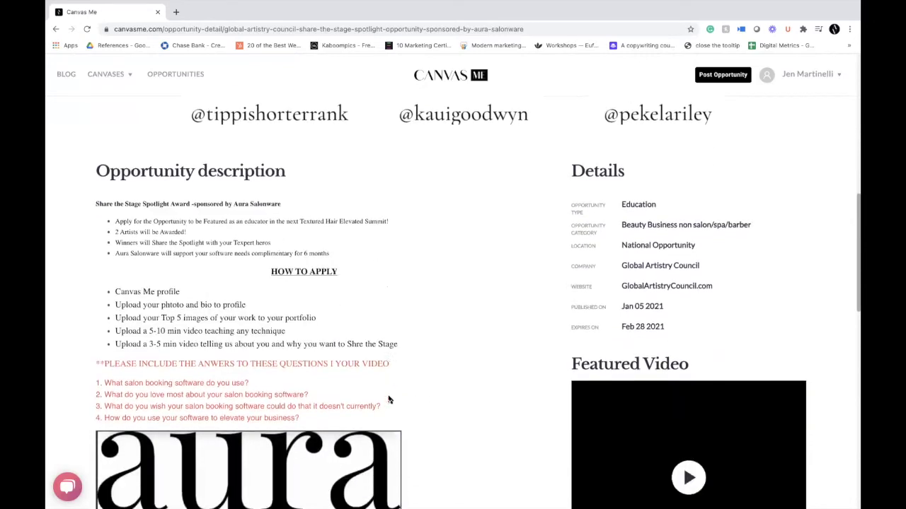
scroll(387, 401, "down", 1)
left_click_drag(113, 268, 384, 396)
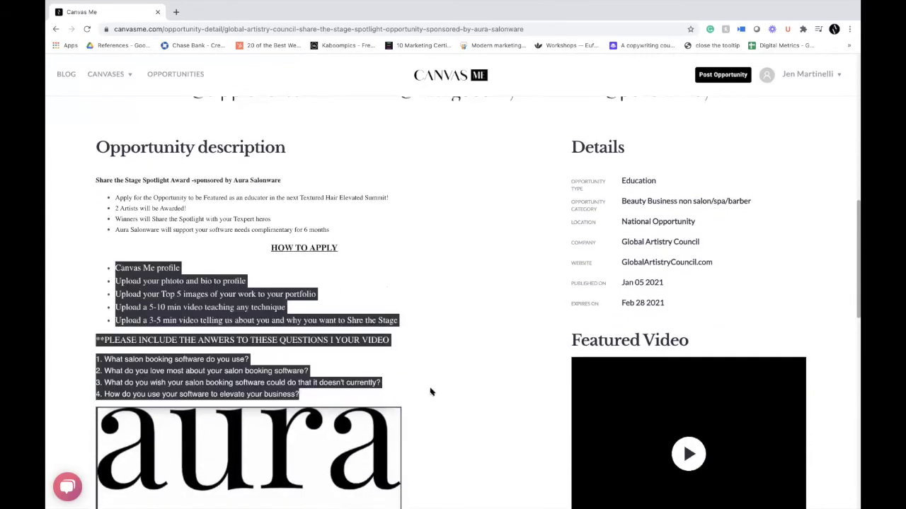
left_click(455, 337)
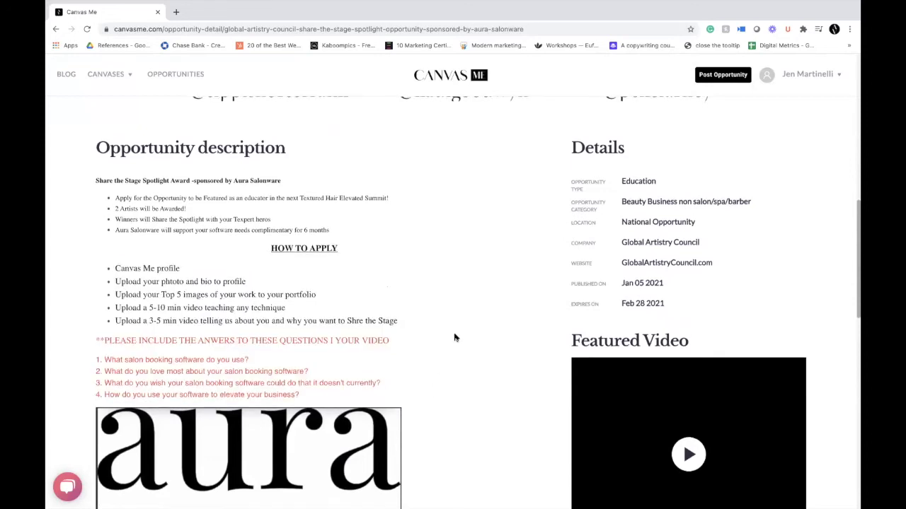
scroll(455, 337, "up", 10)
scroll(455, 338, "up", 1)
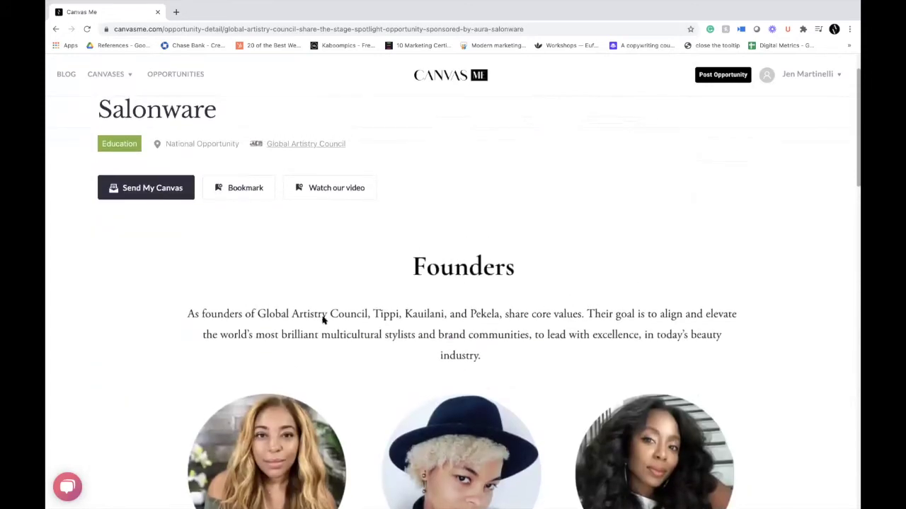
Step: Open the Share The Stage send-canvas message, cancel it unsent, then open the account menu
left_click(138, 197)
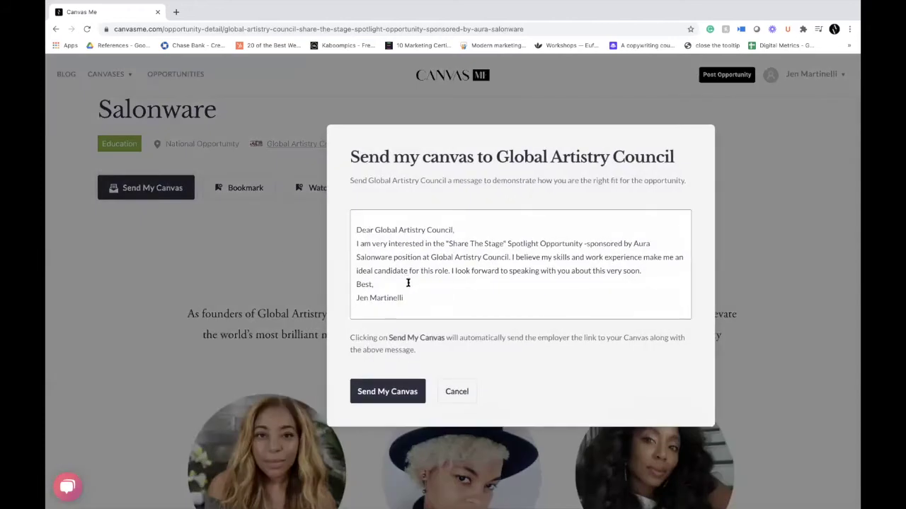
left_click_drag(406, 300, 337, 233)
left_click(389, 242)
left_click_drag(408, 300, 337, 217)
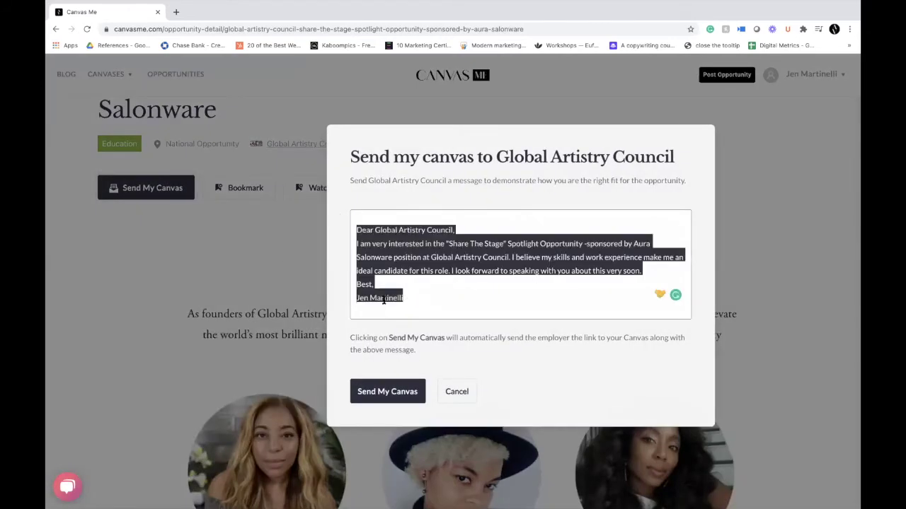
left_click(460, 397)
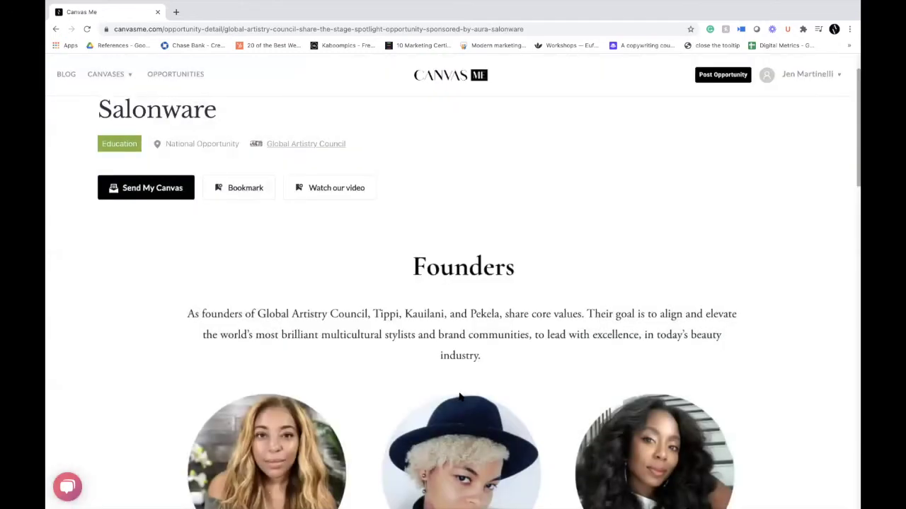
scroll(336, 210, "up", 1)
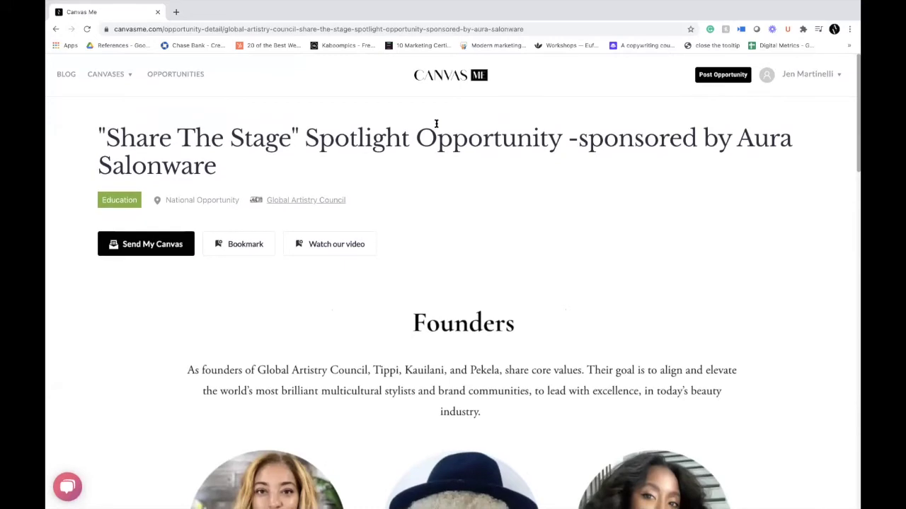
left_click(807, 77)
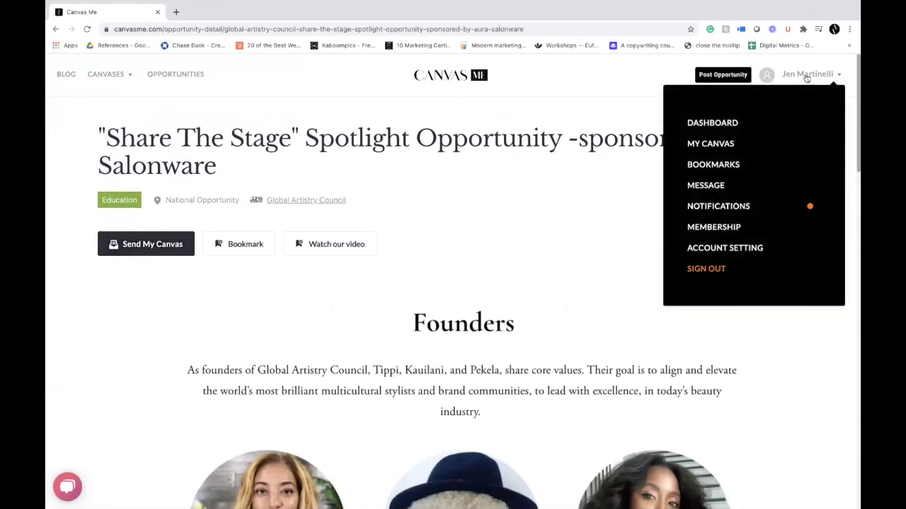
Step: Sign out, start a new account, and enter the sign-up e-mail address
left_click(714, 269)
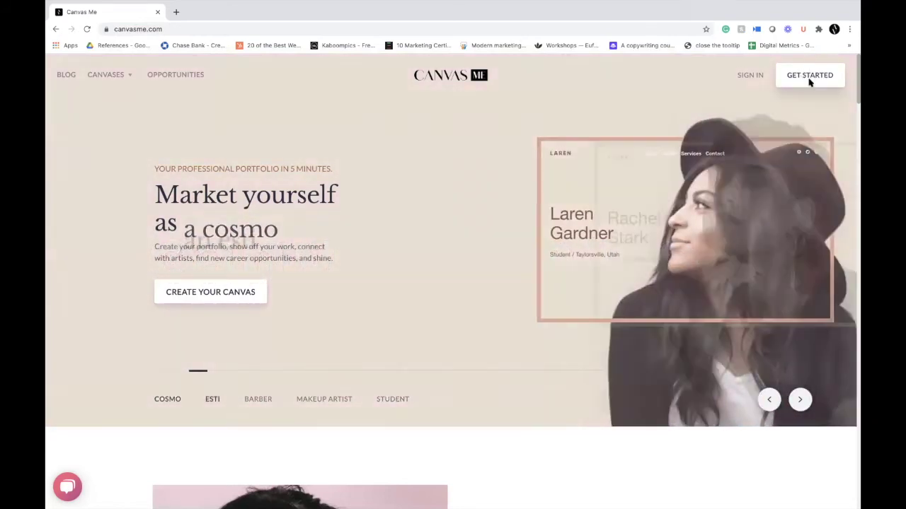
left_click(814, 77)
left_click(553, 213)
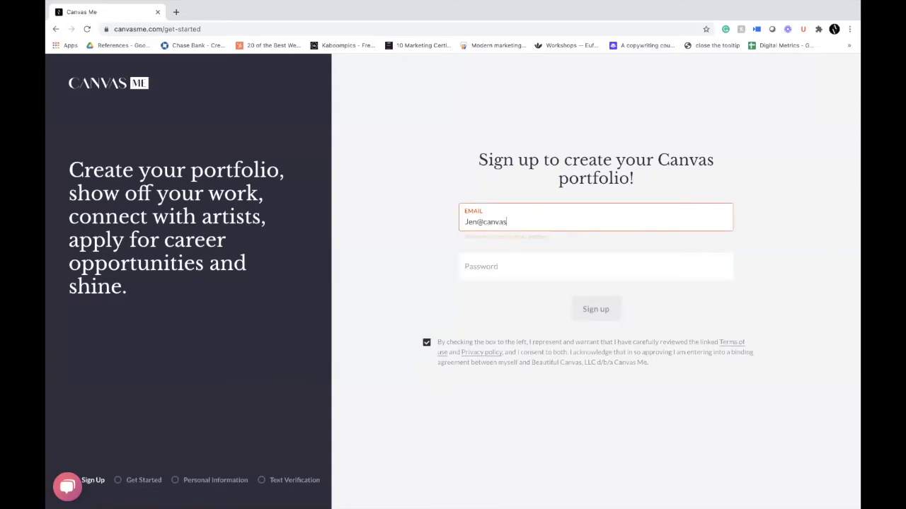
Step: Enter the account password, correcting its last character, and submit the sign-up form
key("Tab")
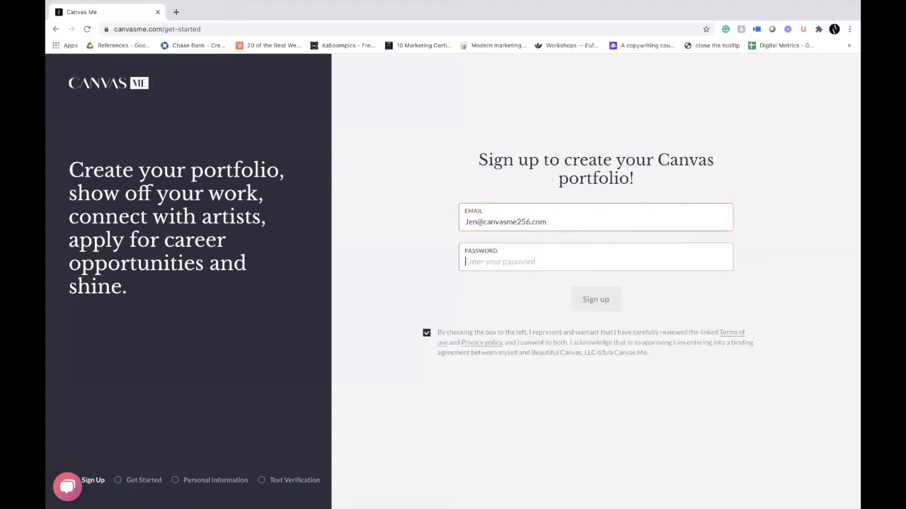
type("••")
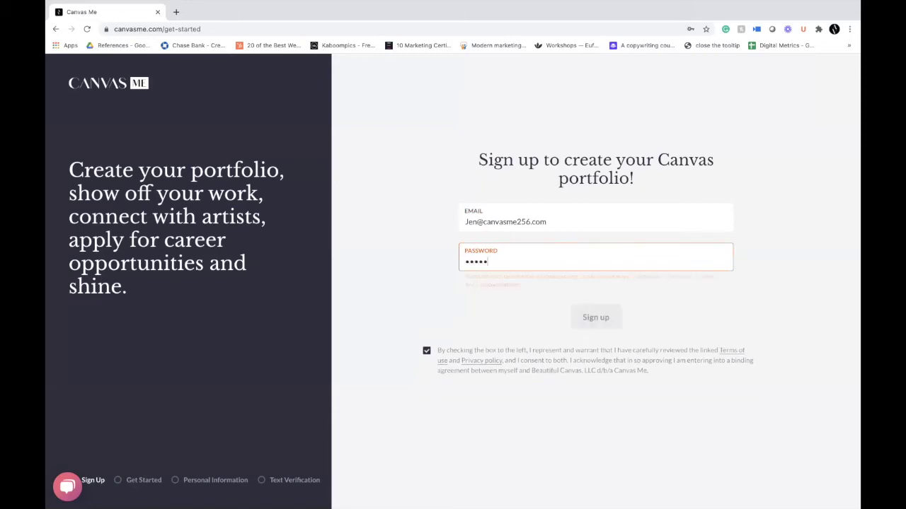
type("••••••••")
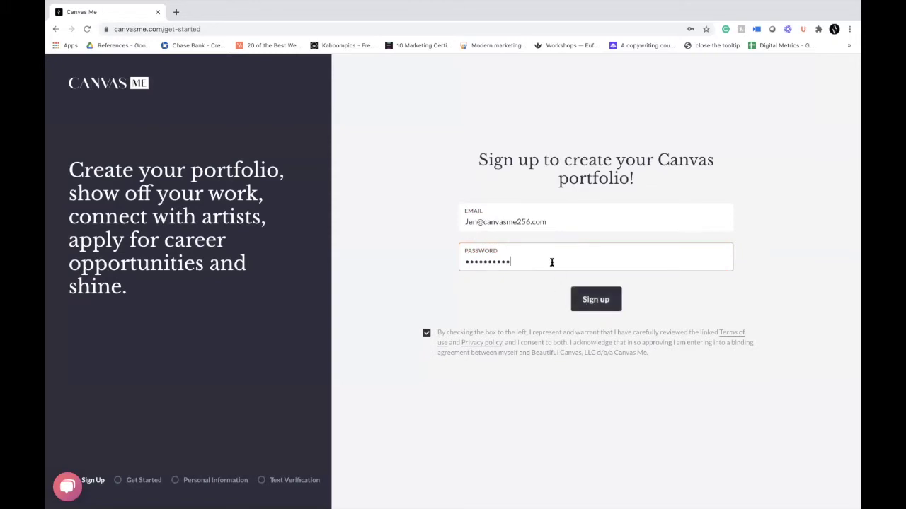
key("BackSpace")
type("•")
left_click(599, 305)
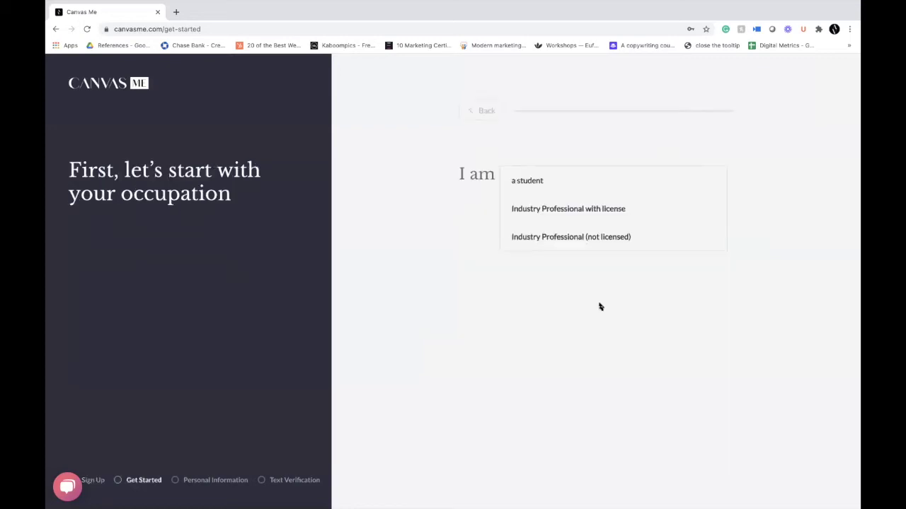
Step: Choose Industry Professional with license, tick Cosmo, and answer that you are currently employed
left_click(556, 209)
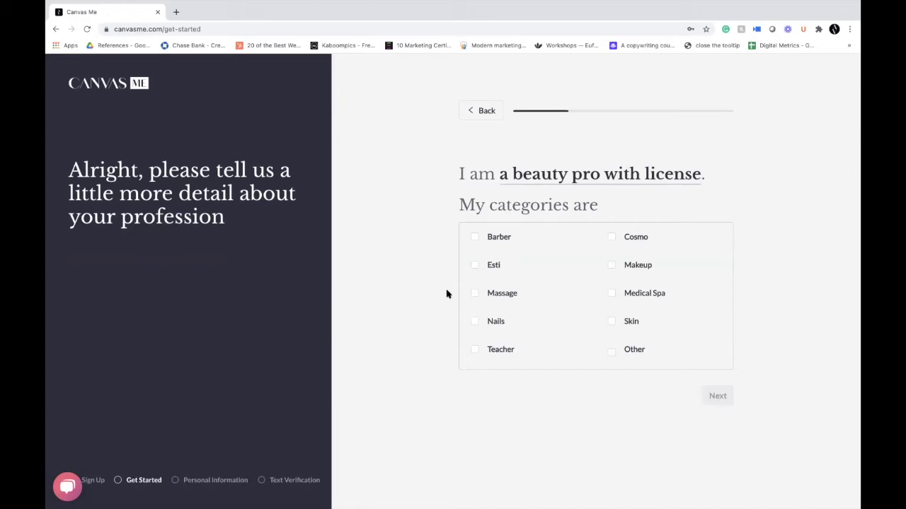
left_click(611, 237)
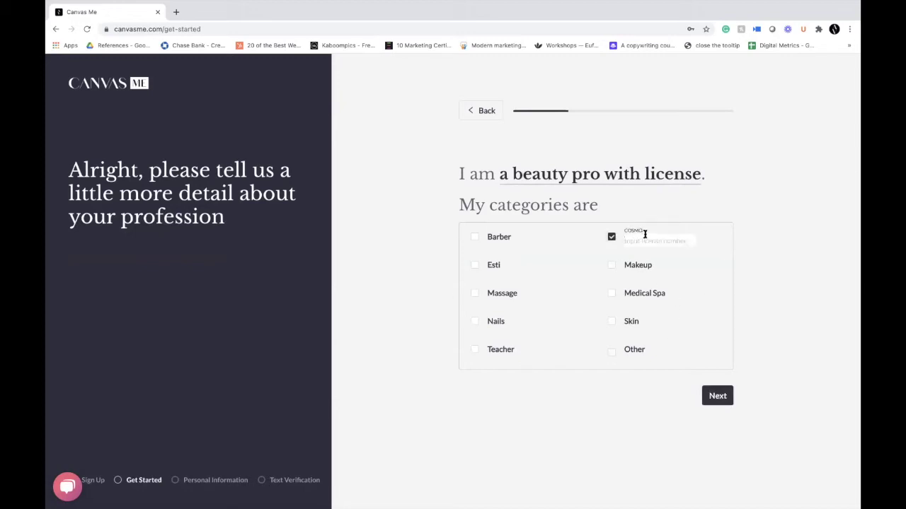
left_click(715, 397)
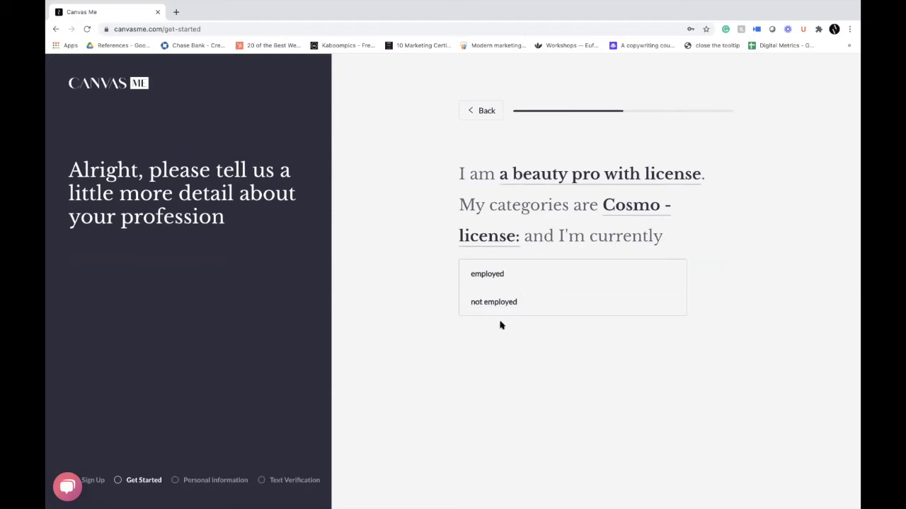
left_click(492, 274)
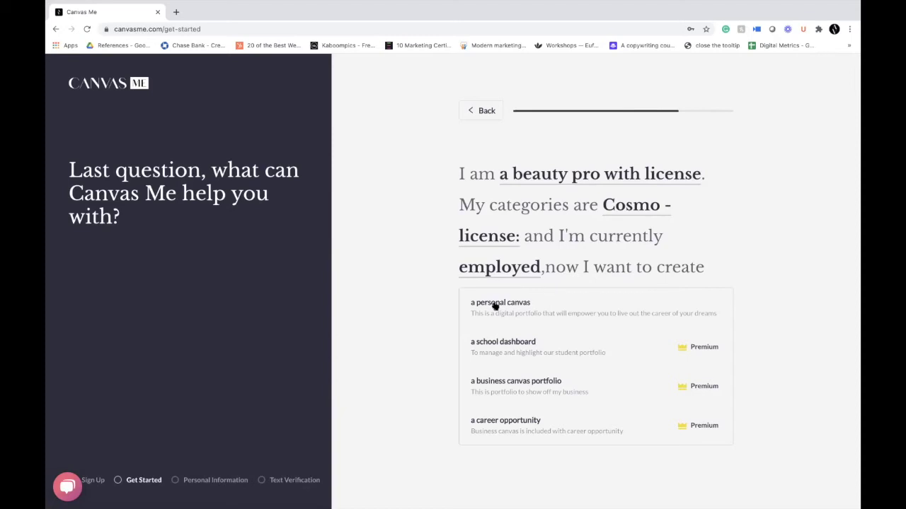
Step: Choose a personal canvas and enter the user's first and last name
left_click(499, 305)
left_click(506, 199)
key("Tab")
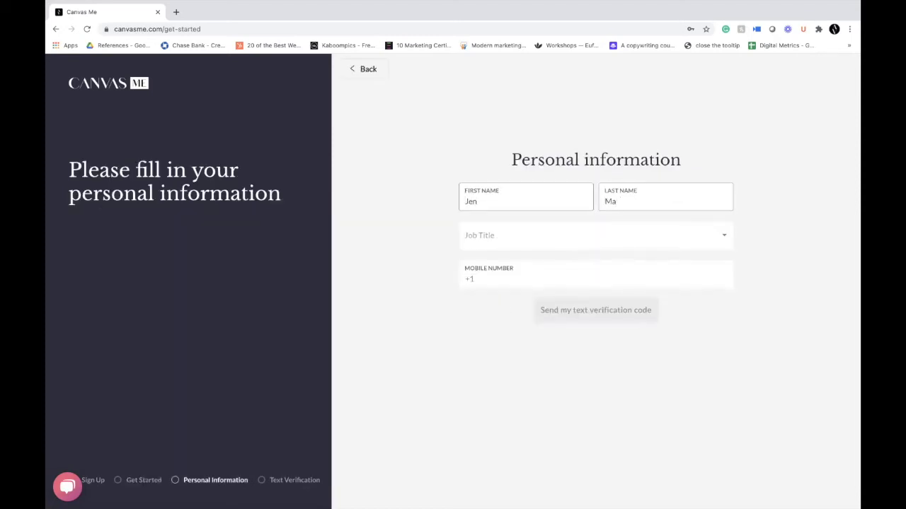
Step: Set the job title to Hairstylist
key("Tab")
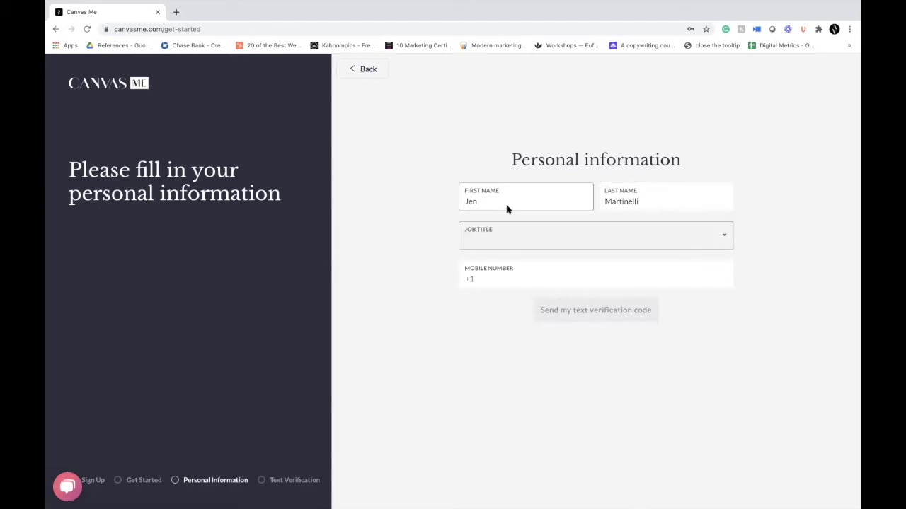
left_click(502, 236)
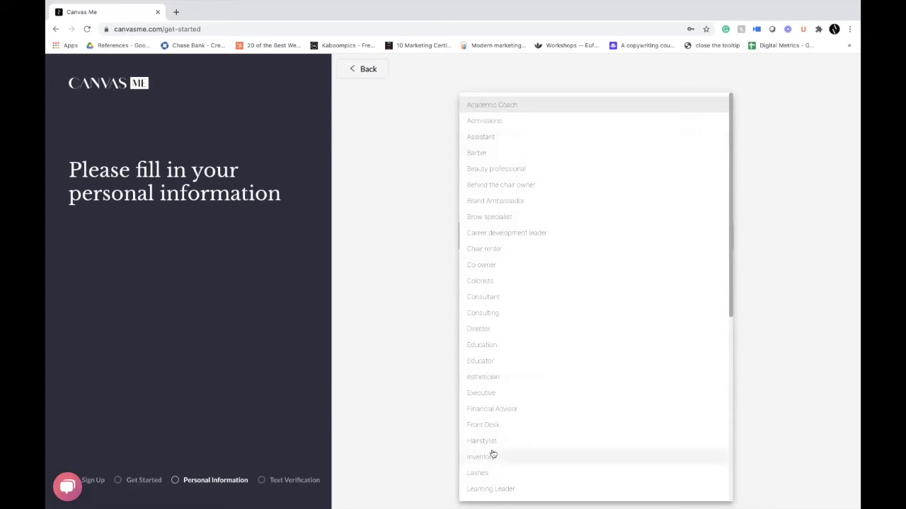
scroll(493, 453, "down", 1)
scroll(492, 454, "down", 2)
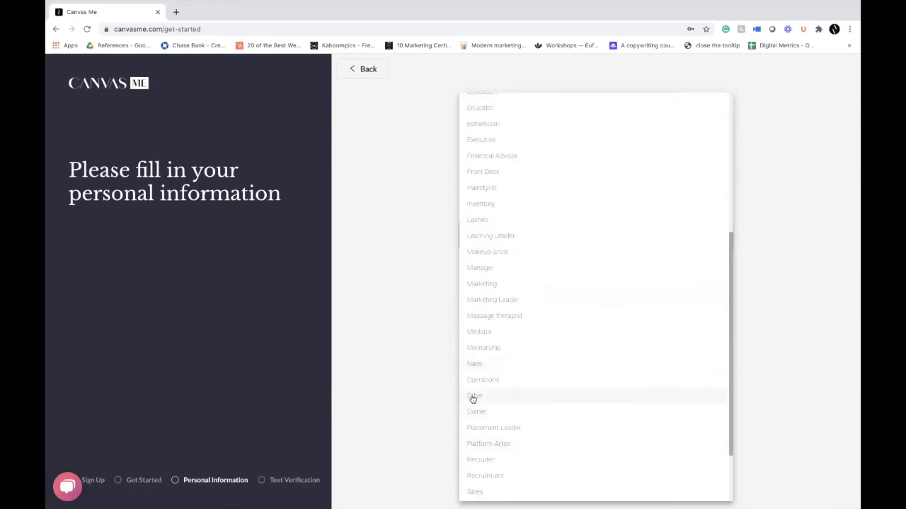
scroll(506, 241, "up", 2)
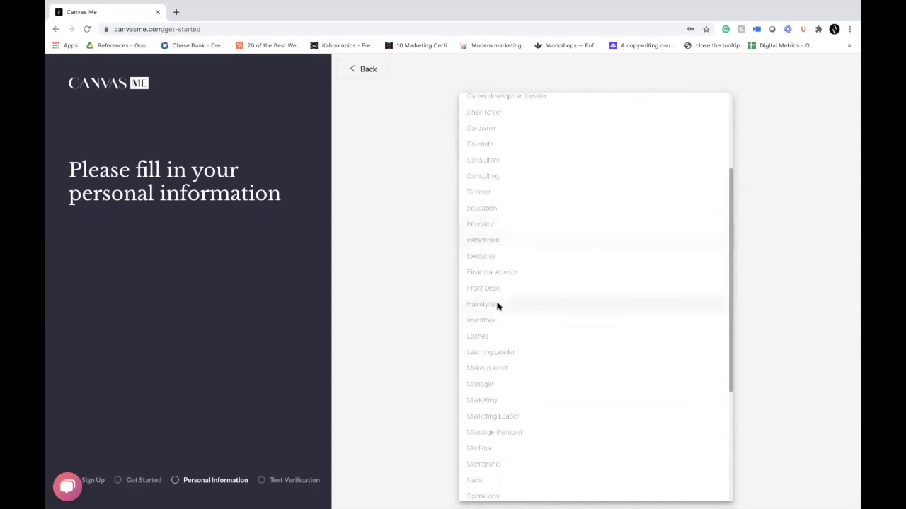
left_click(498, 304)
Step: Enter the user's mobile number and request the text verification code
left_click(494, 282)
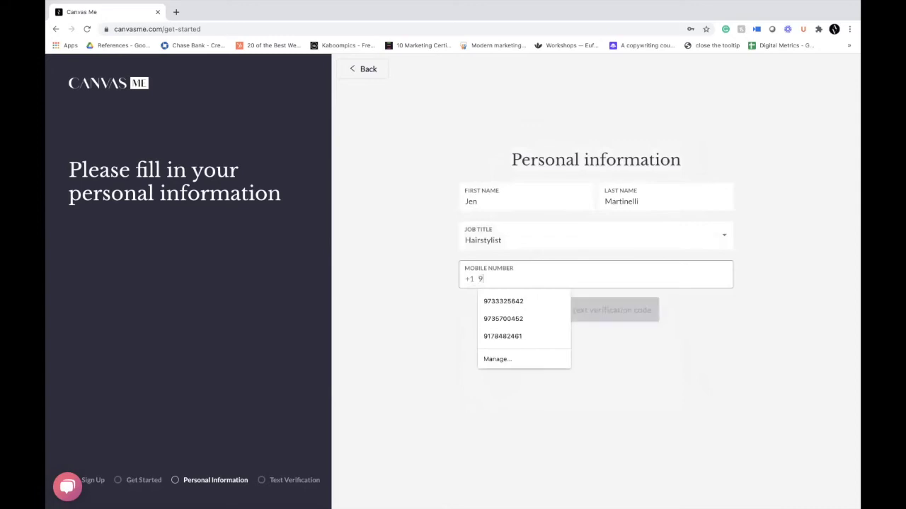
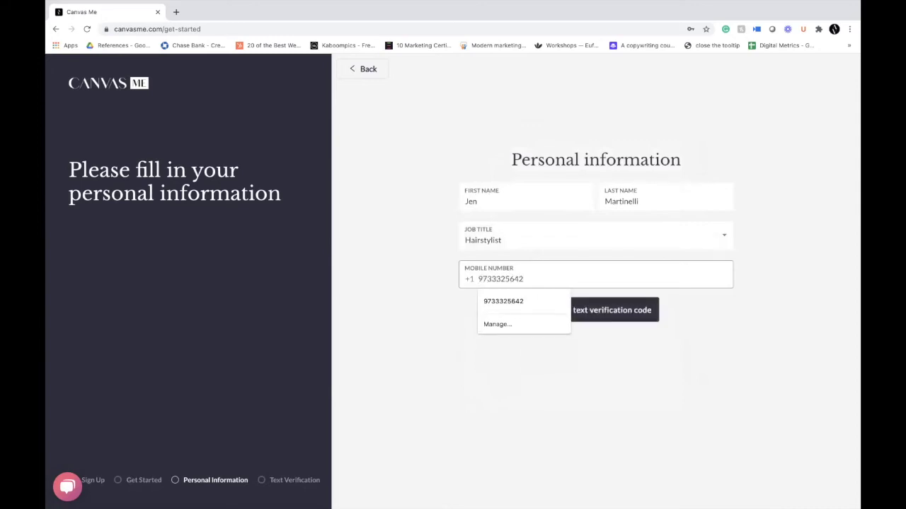
left_click(424, 297)
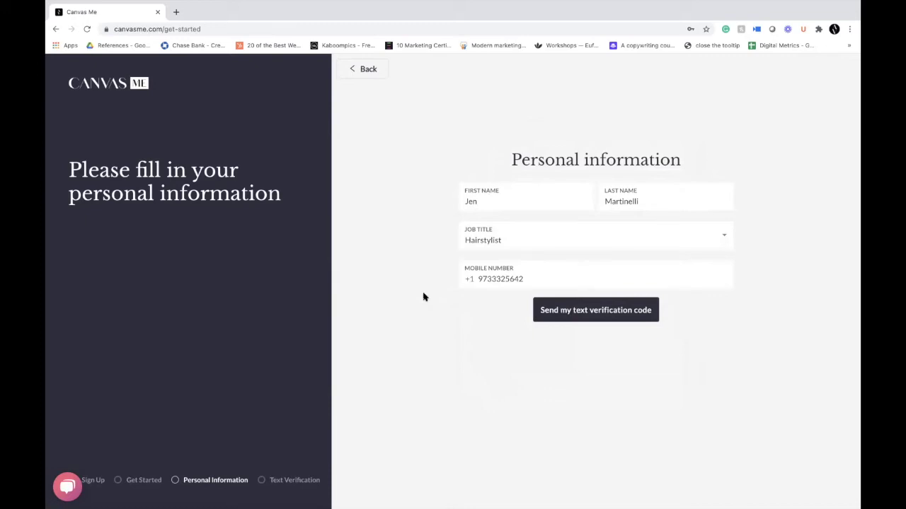
right_click(575, 309)
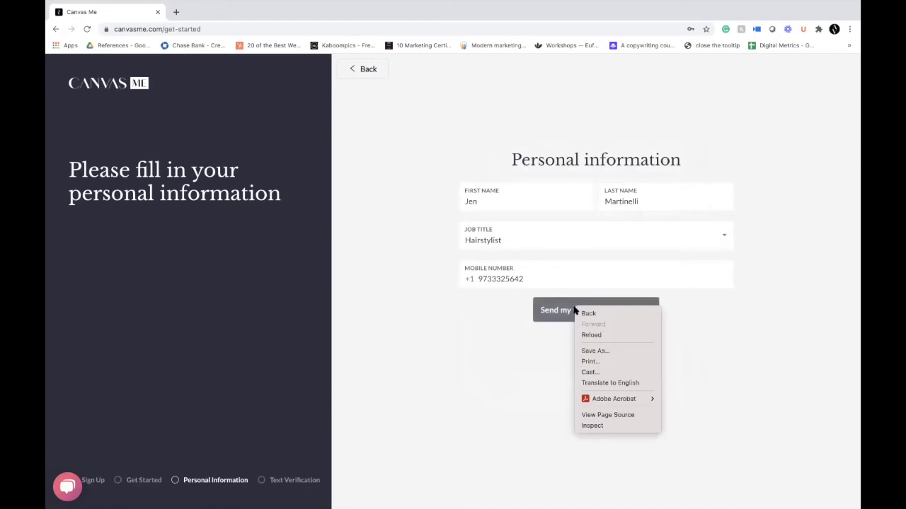
left_click(511, 314)
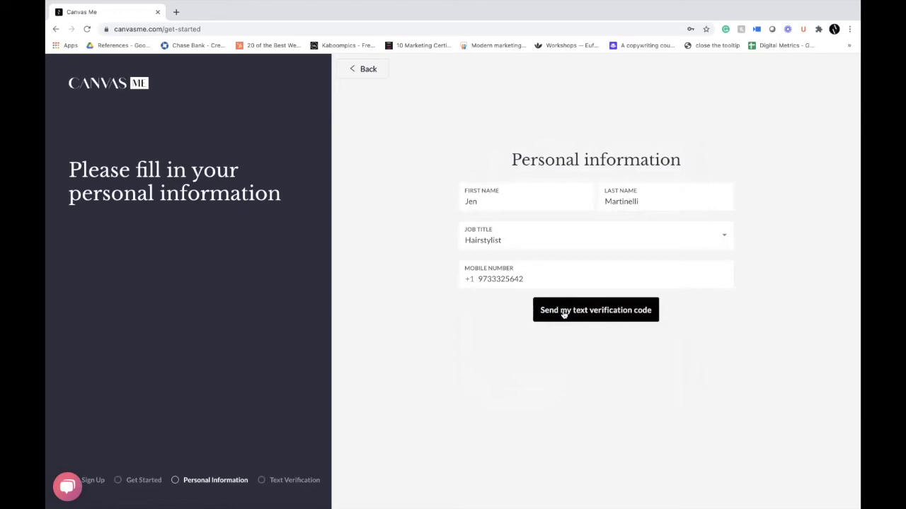
left_click(564, 315)
Step: Enter the verification code texted to the mobile number in the CODE field
left_click(494, 235)
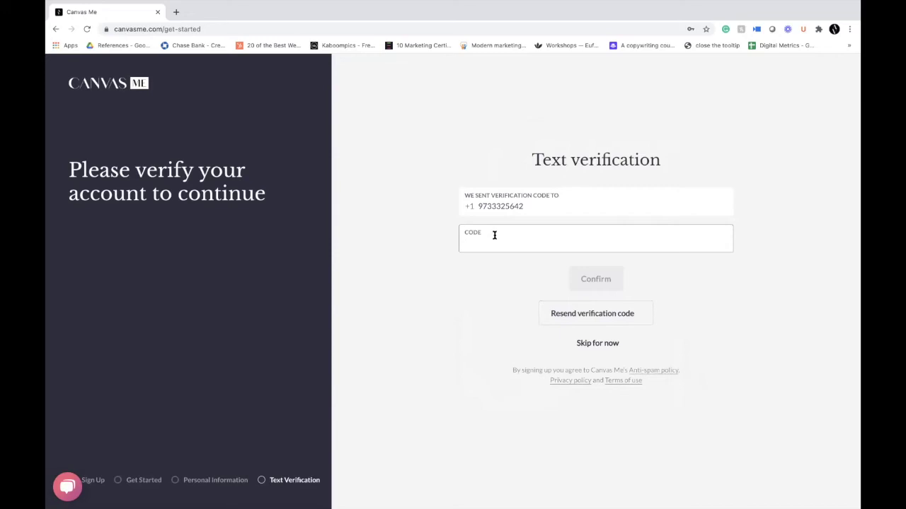
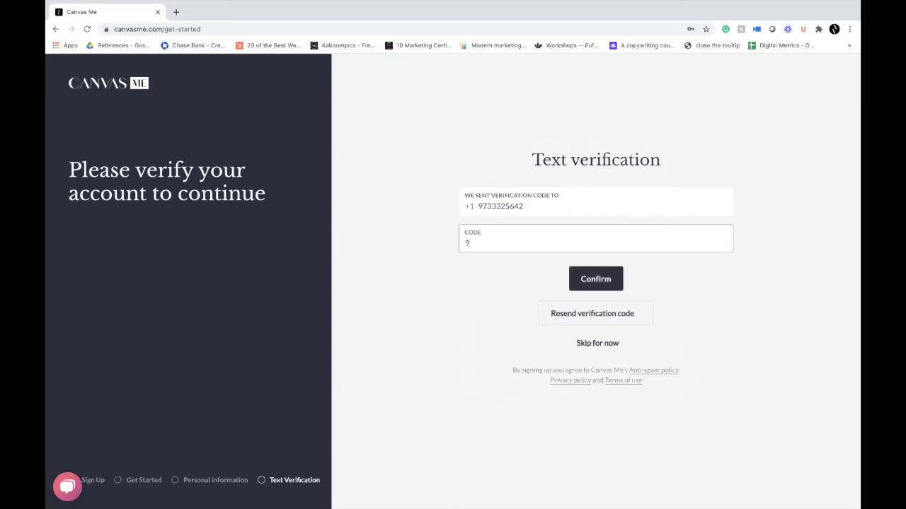
Step: Confirm the code to reach the empty Professional Canvas editor, then exit browser fullscreen
left_click(584, 271)
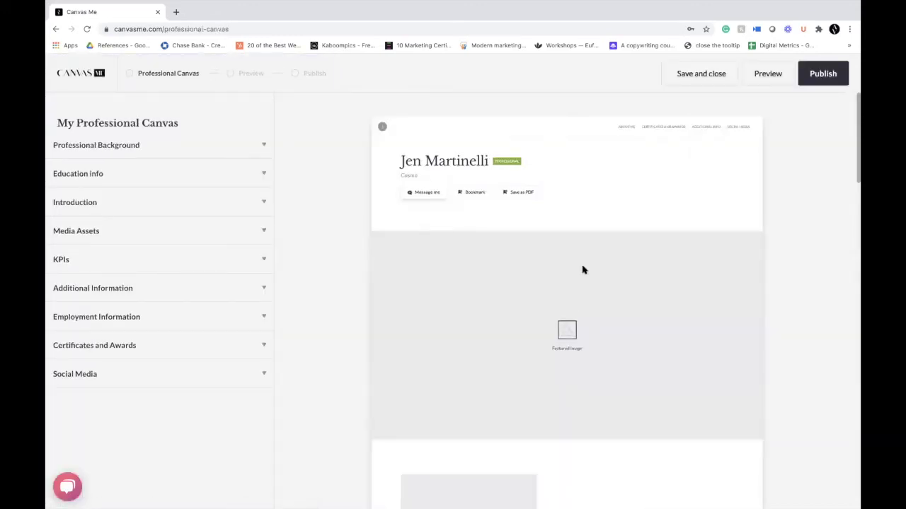
mouse_move(158, 4)
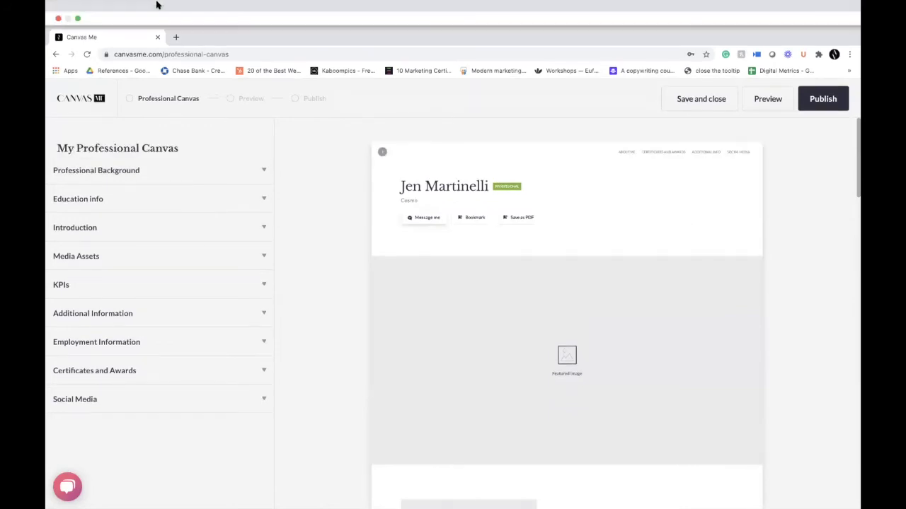
left_click(78, 19)
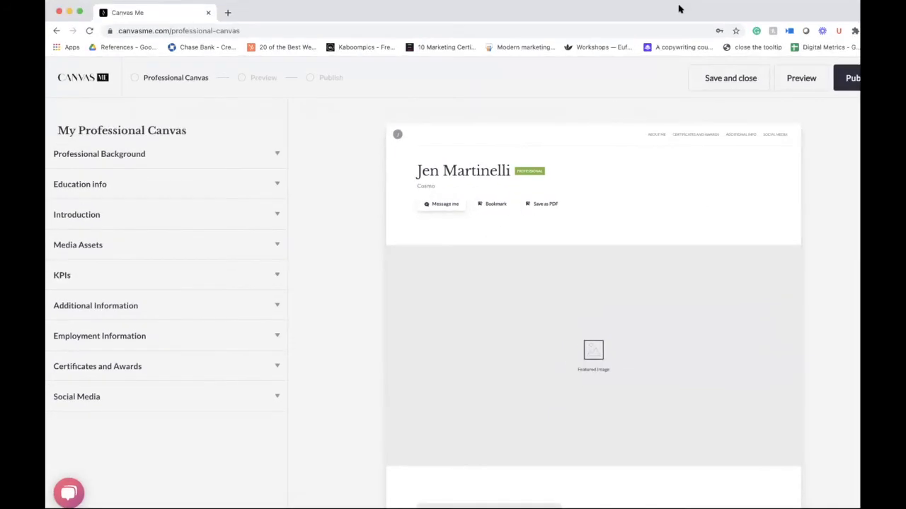
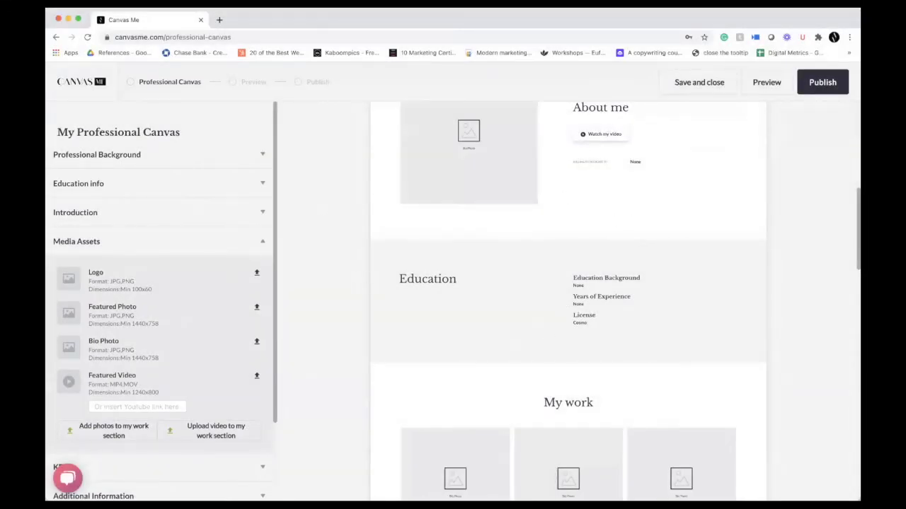
scroll(531, 210, "up", 5)
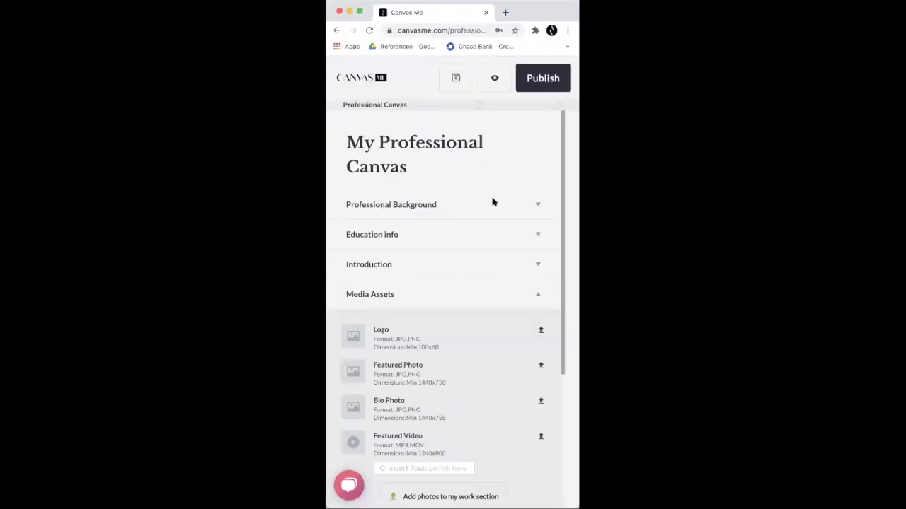
left_click(450, 214)
left_click(448, 214)
left_click(422, 240)
left_click(425, 236)
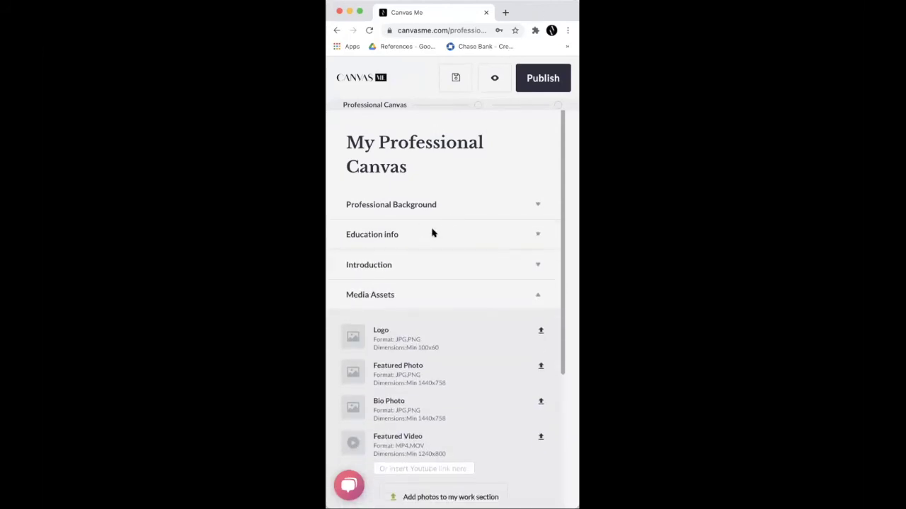
left_click(493, 83)
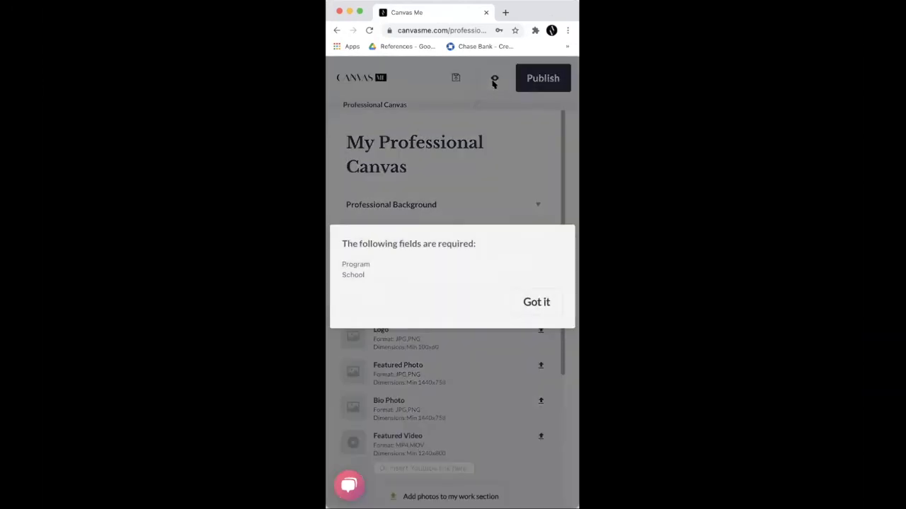
left_click(545, 303)
left_click(433, 237)
left_click(432, 237)
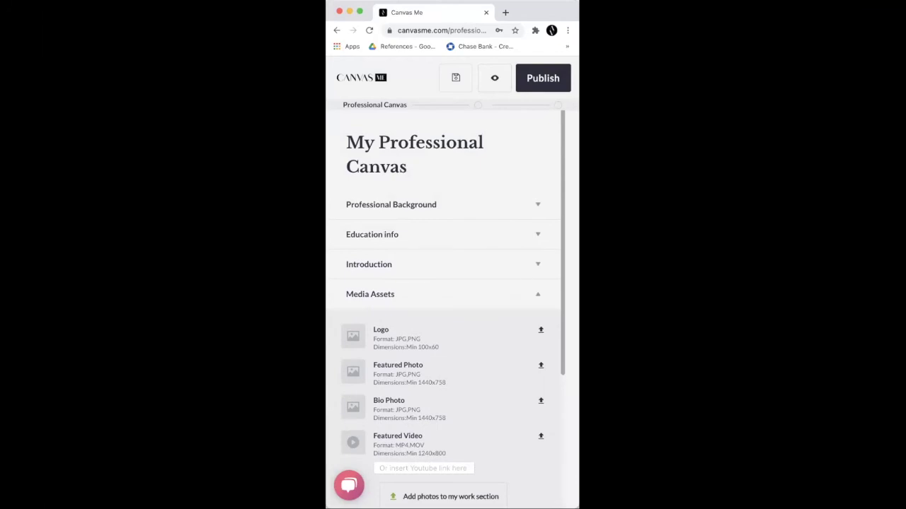
left_click(360, 11)
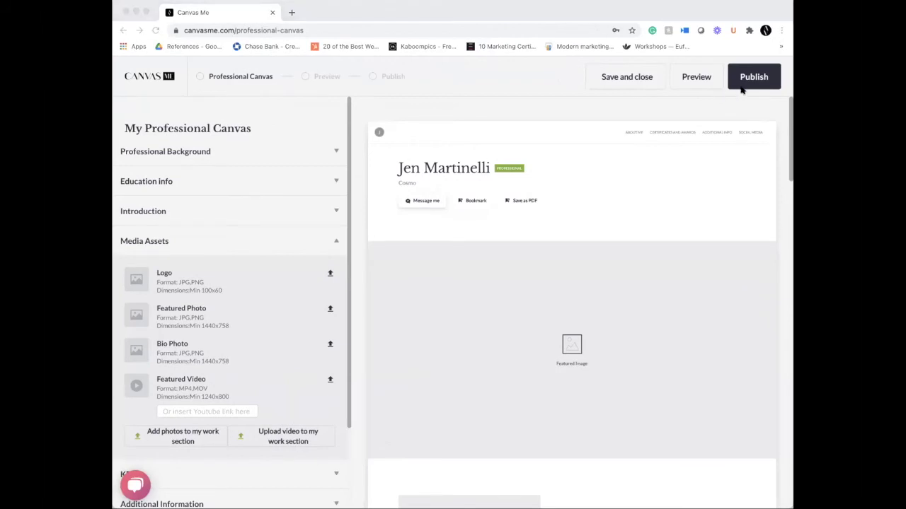
Step: Save and close the portfolio canvas, then reach the Add New Canvas page through the account menu
left_click(613, 80)
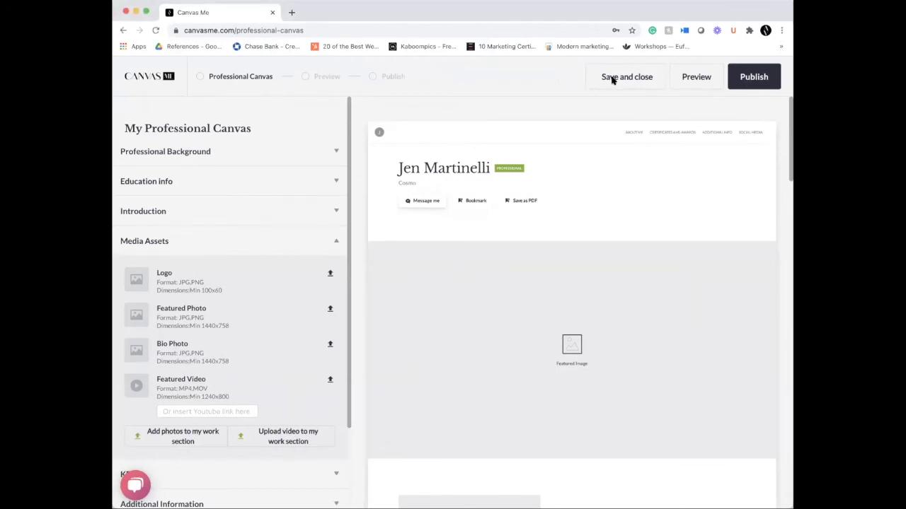
left_click(615, 81)
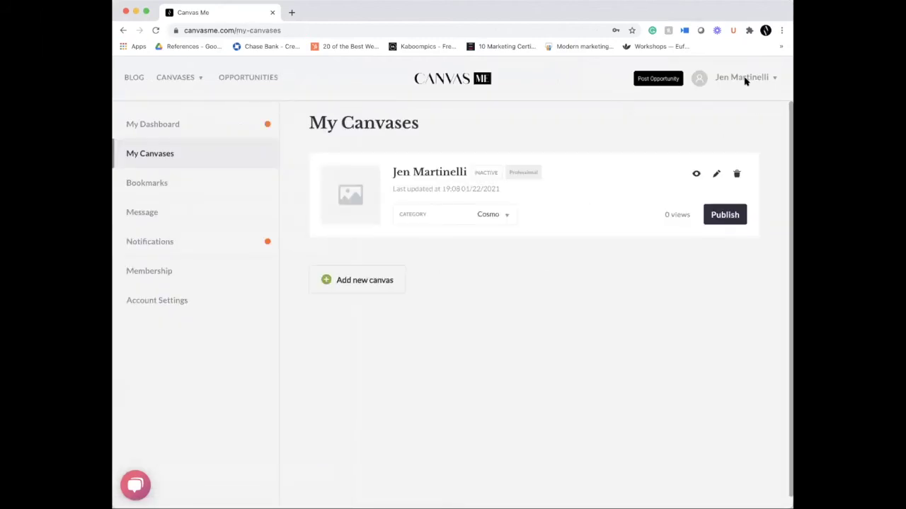
mouse_move(745, 78)
left_click(732, 80)
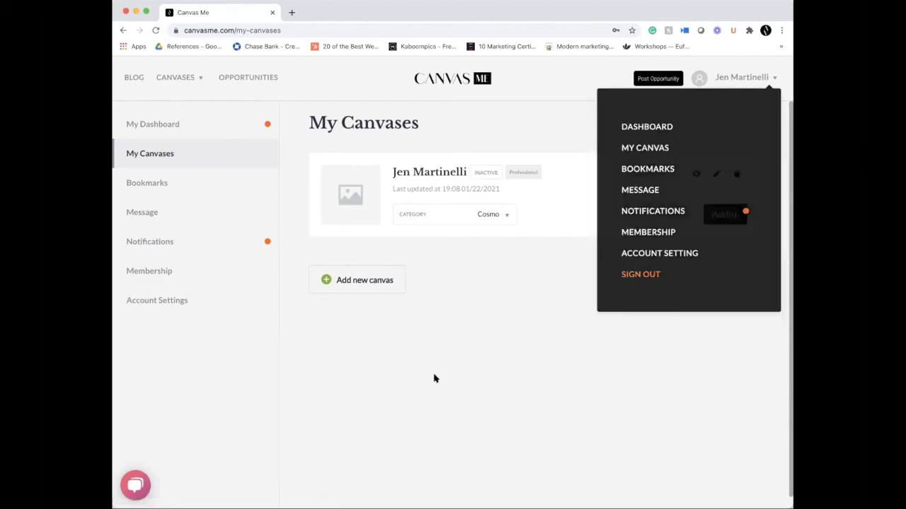
left_click(362, 282)
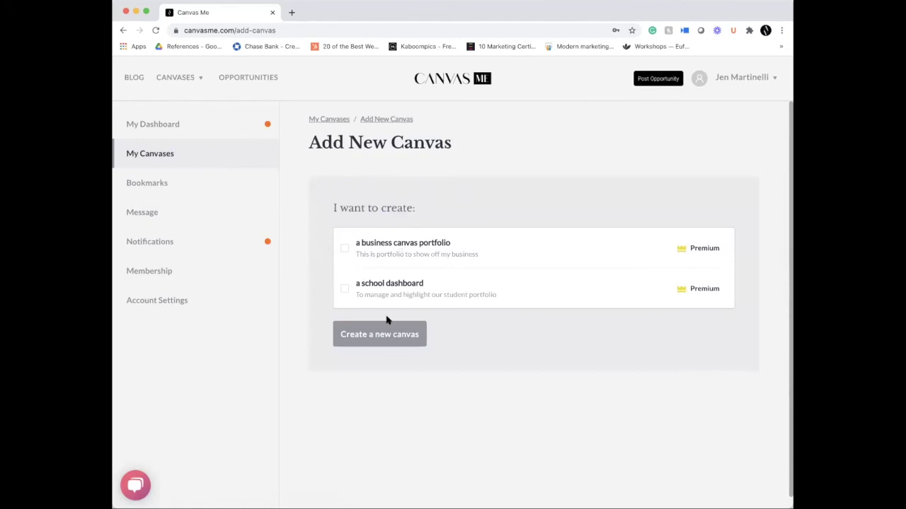
Step: Return to My Canvases and open the portfolio canvas card in the editor
left_click(174, 156)
left_click(715, 174)
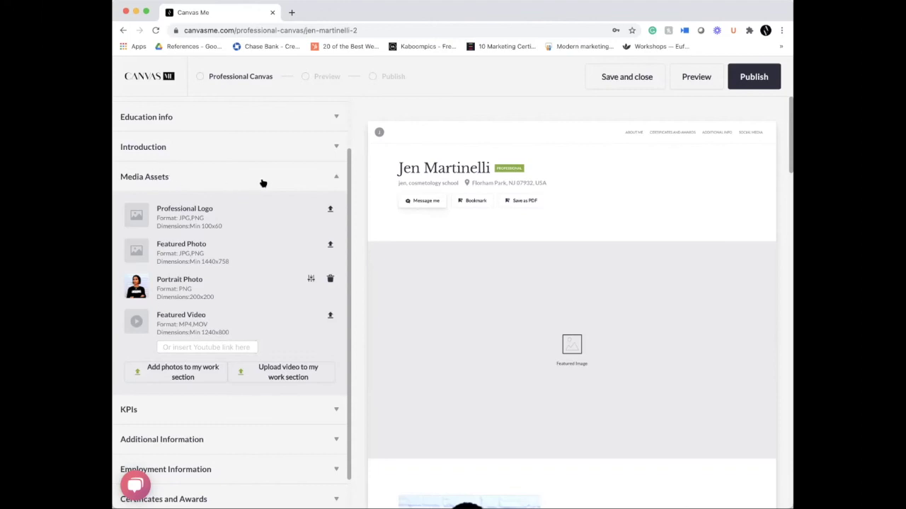
Step: Review the Media Assets and the featured-video YouTube link field, then save and close the canvas
left_click(337, 176)
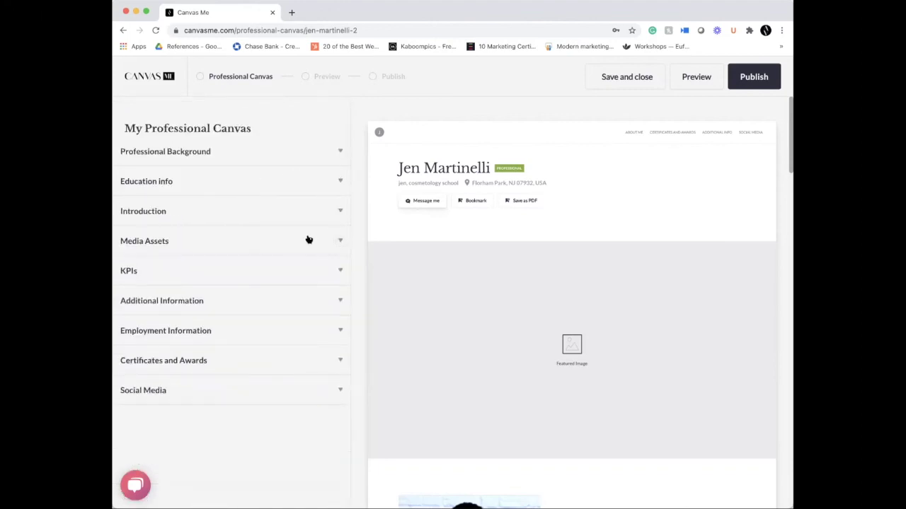
left_click(309, 240)
left_click_drag(168, 376, 290, 386)
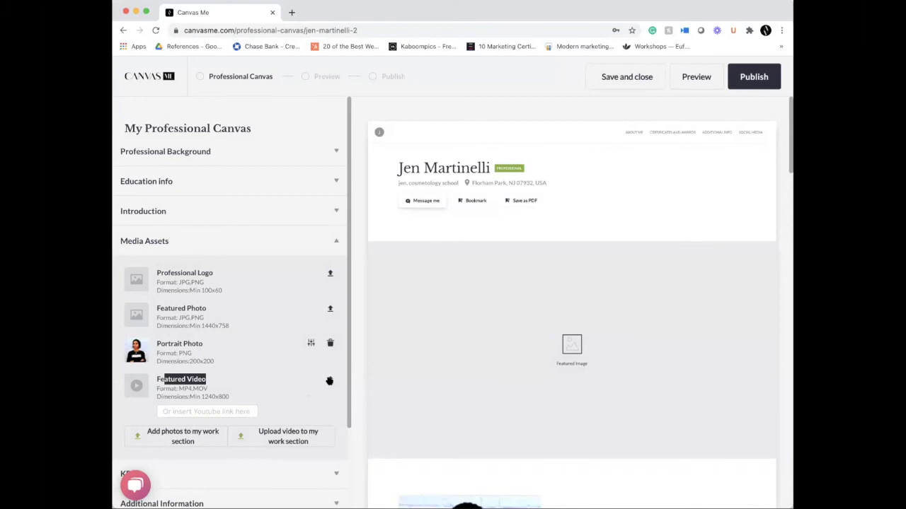
left_click(186, 412)
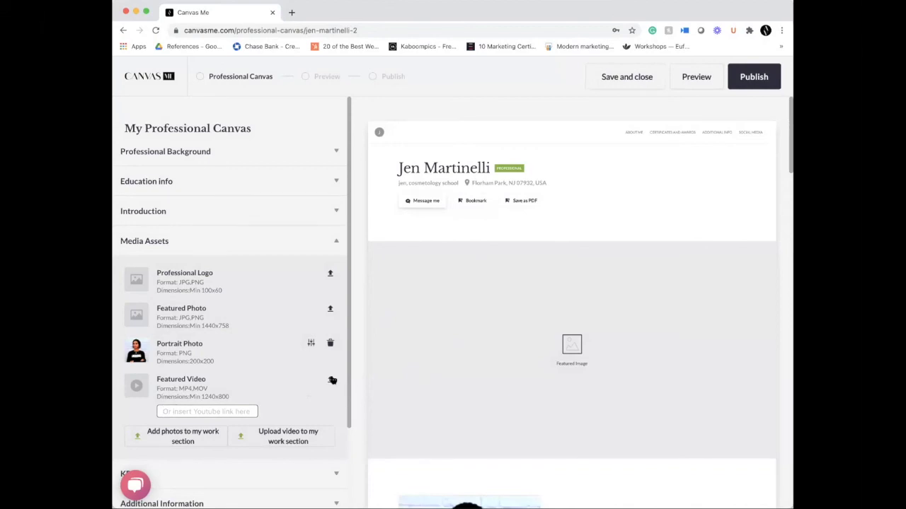
scroll(272, 393, "down", 3)
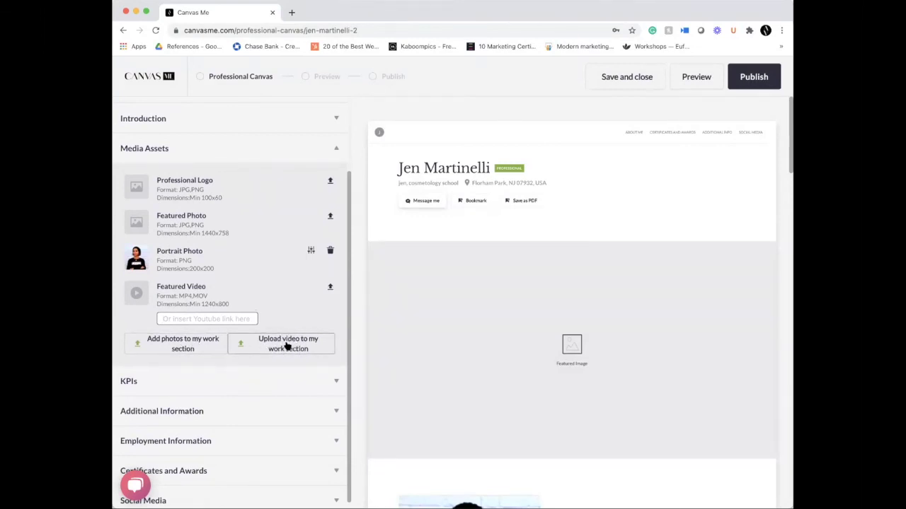
scroll(421, 382, "down", 10)
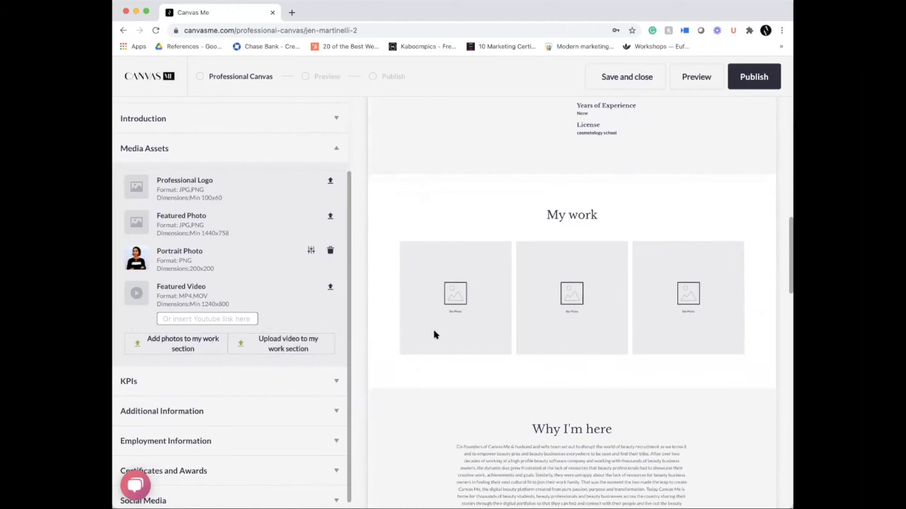
left_click(617, 82)
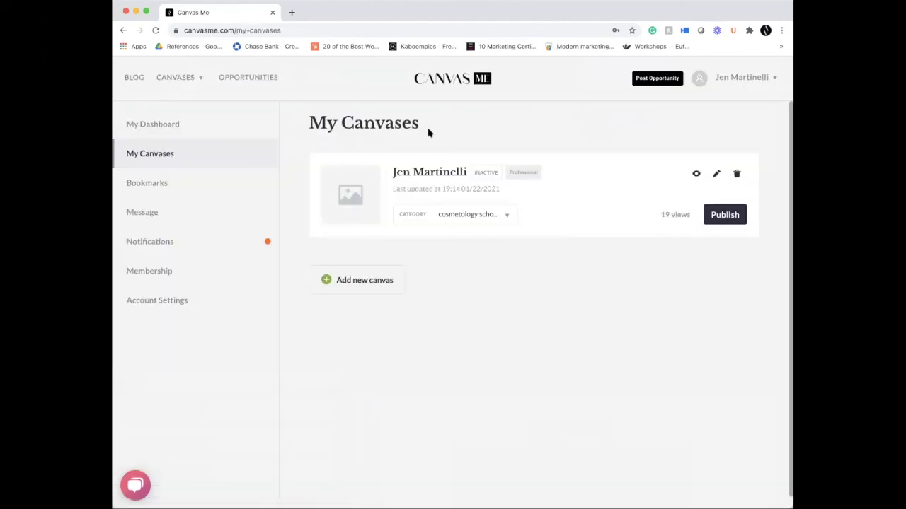
Step: Look through the opportunities and the GAC Scholarship, then go to the Professional Canvases directory
left_click(250, 78)
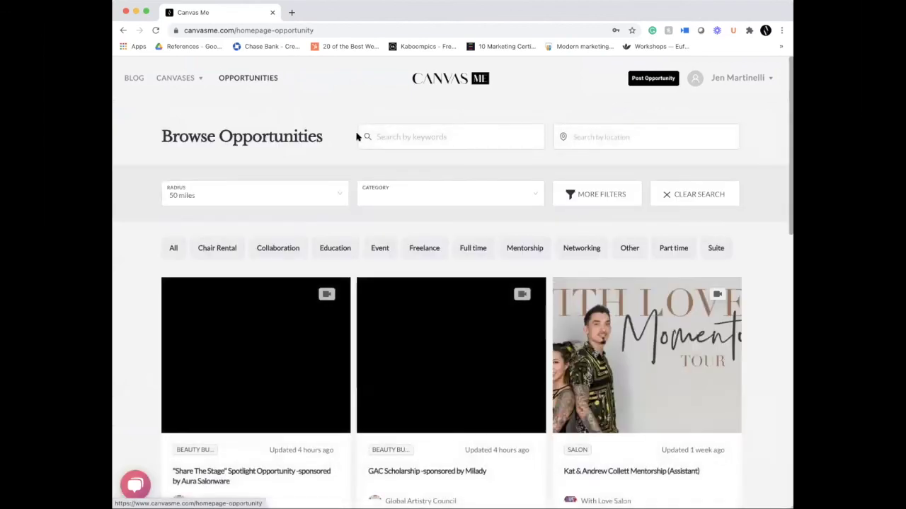
scroll(375, 174, "down", 2)
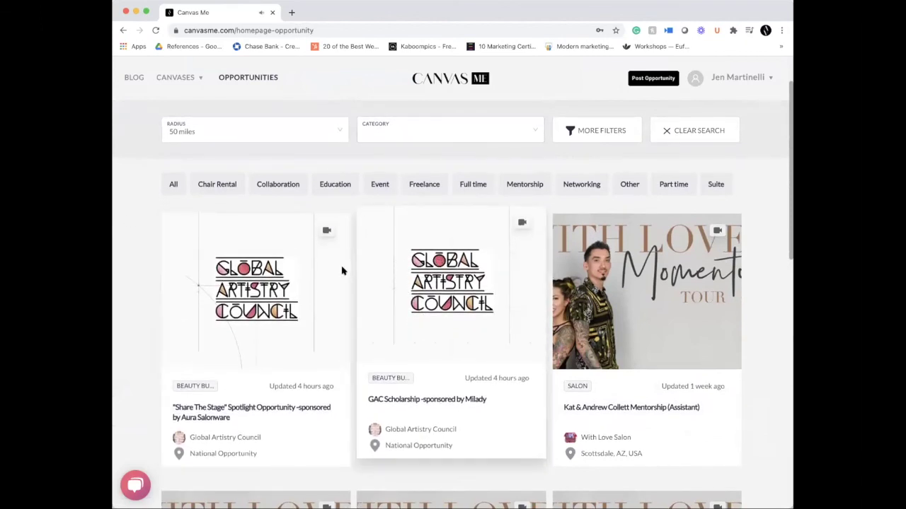
left_click(428, 274)
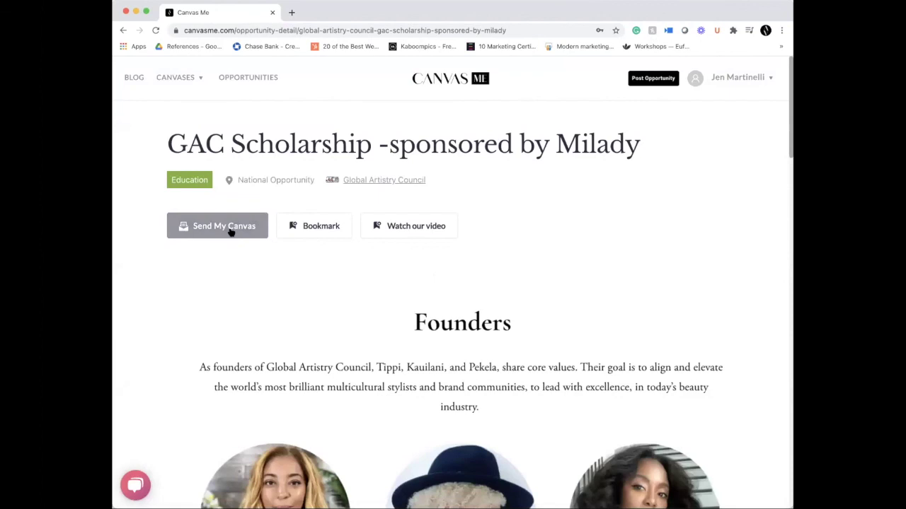
left_click(181, 92)
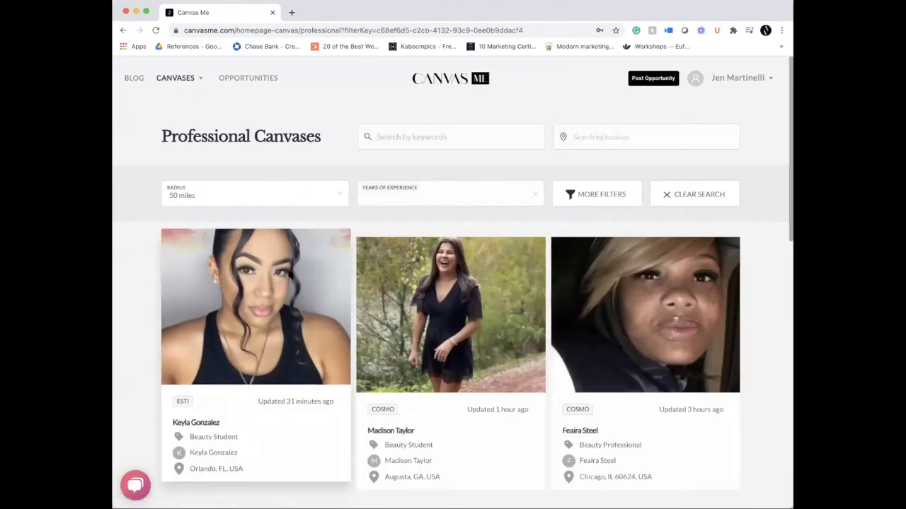
Step: Open the first student's public canvas and highlight the profile name slug in its URL
left_click(287, 279)
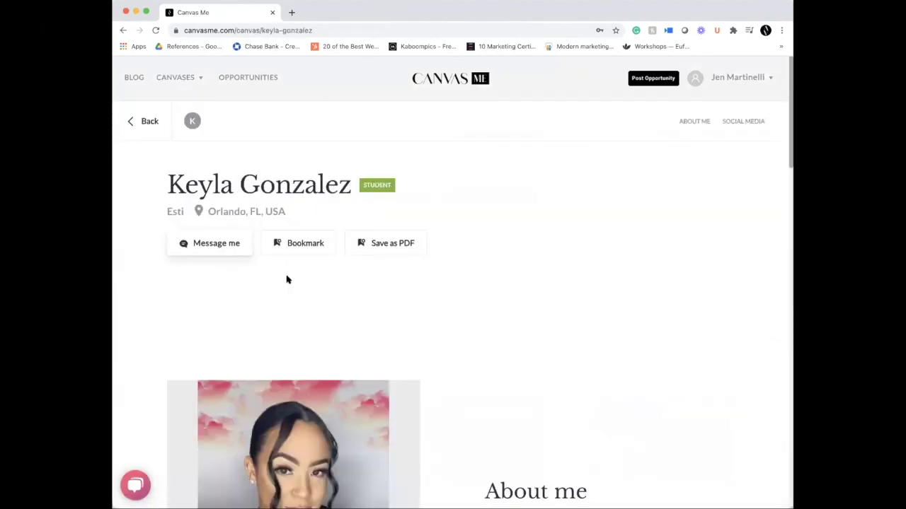
left_click(275, 31)
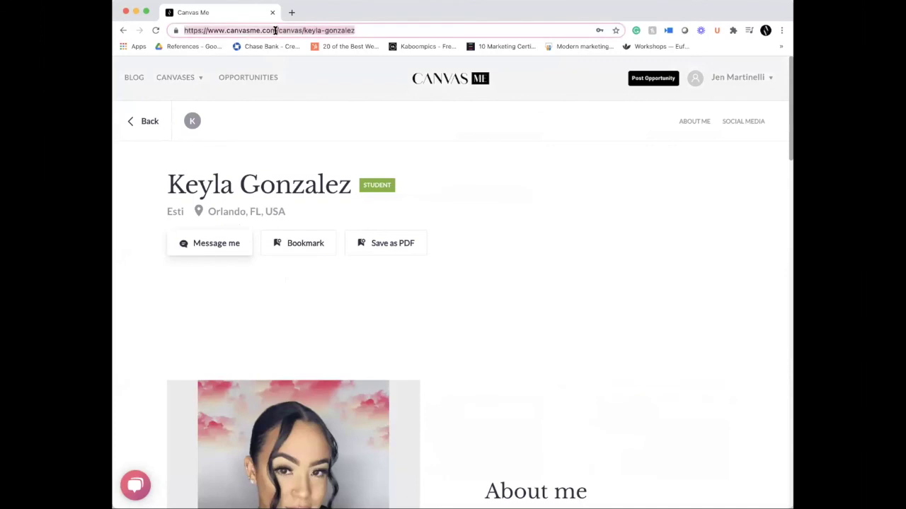
left_click_drag(358, 26, 302, 26)
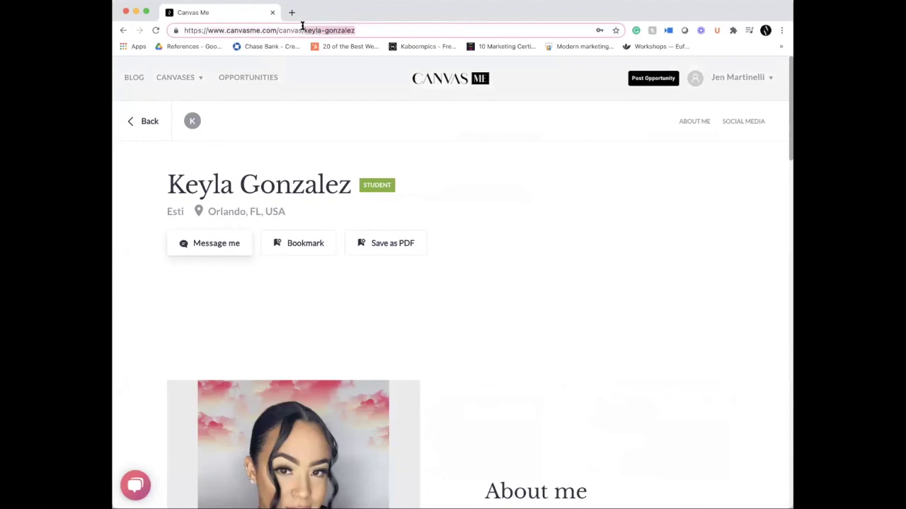